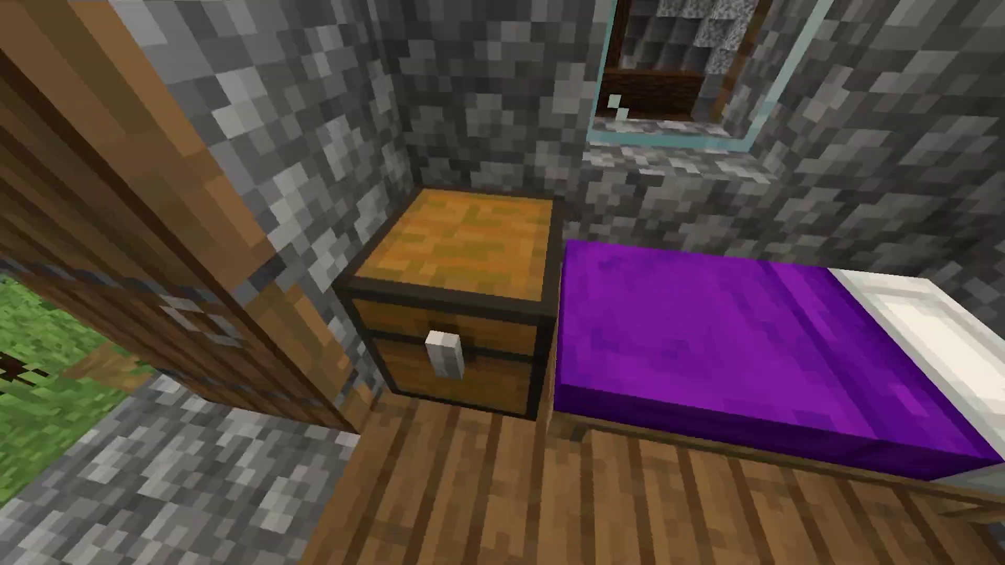
- Open and close the chest in the house, then open the stonecutter under the window
right_click(502, 283)
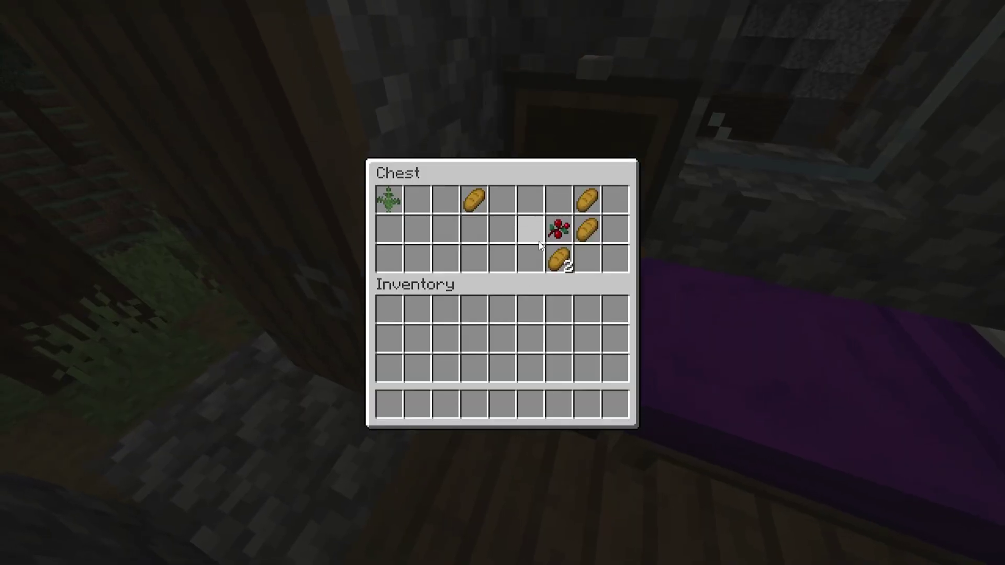
key("Escape")
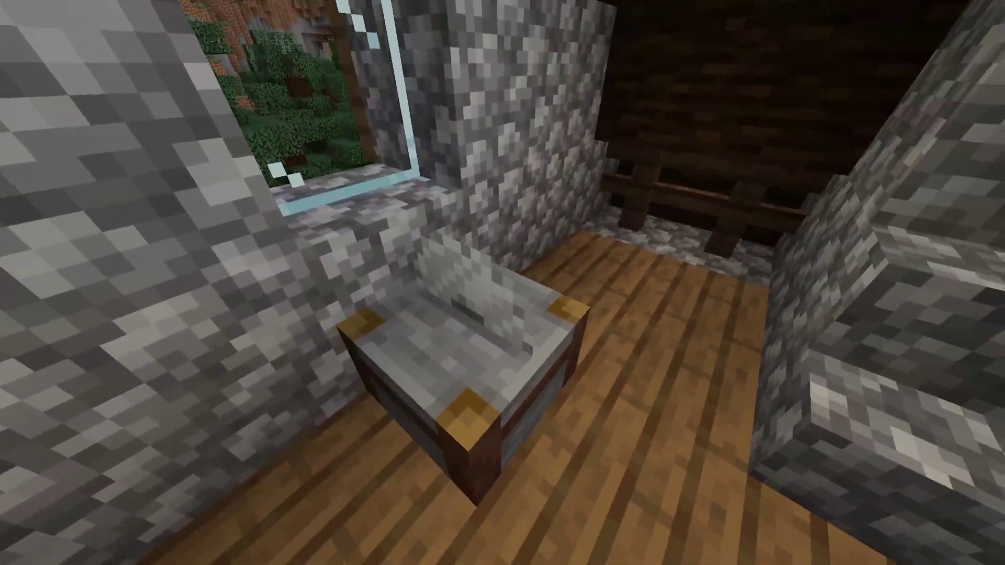
right_click(503, 283)
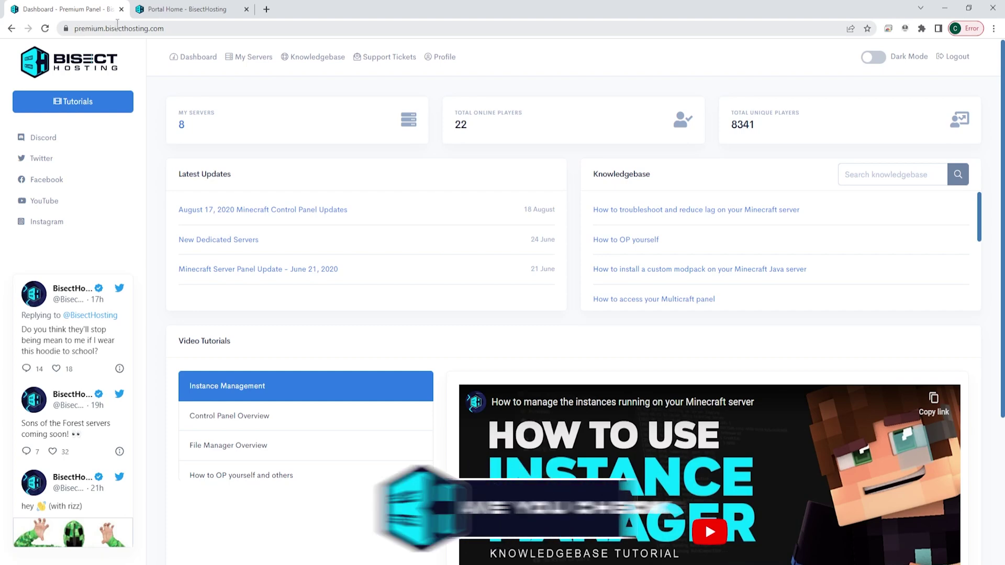
- From Portal Home, go to Control Panel > Premium Minecraft and enter the login username
left_click(194, 9)
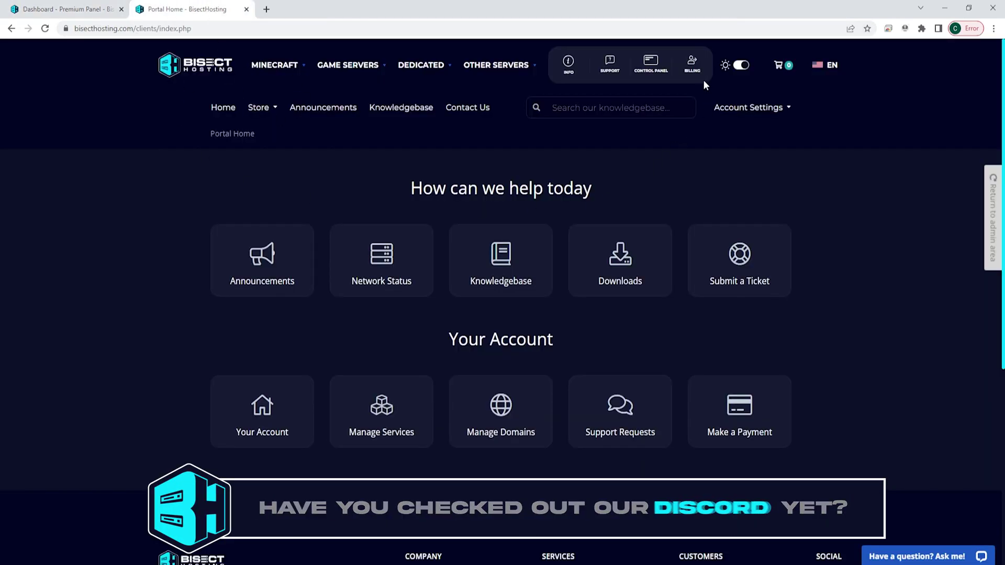
mouse_move(650, 65)
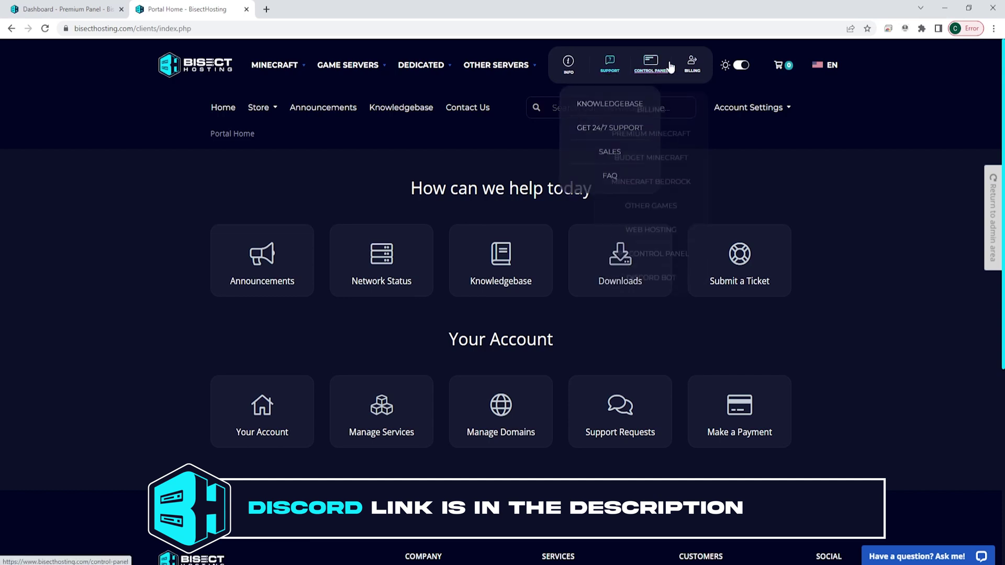
left_click(656, 150)
left_click(475, 207)
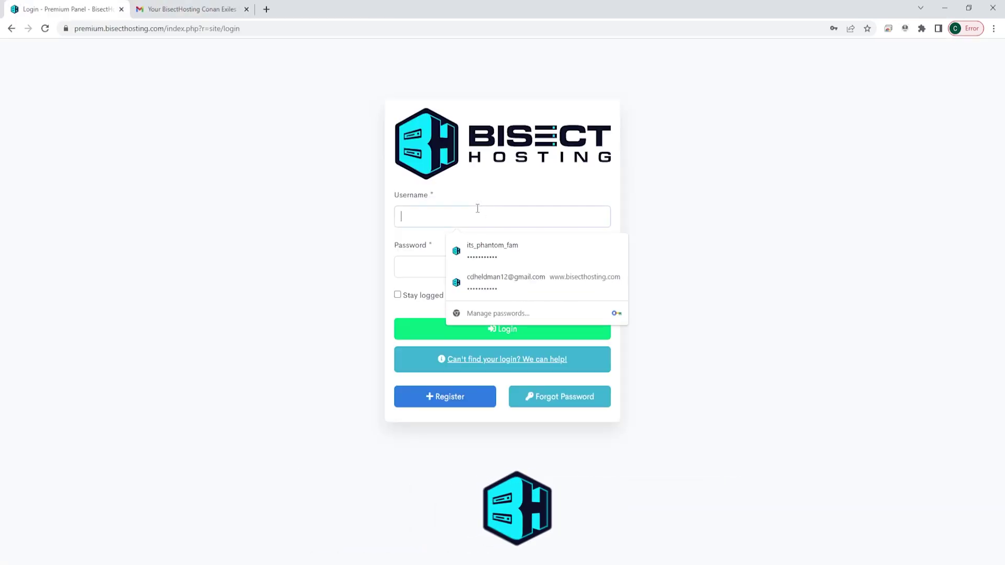
type("it")
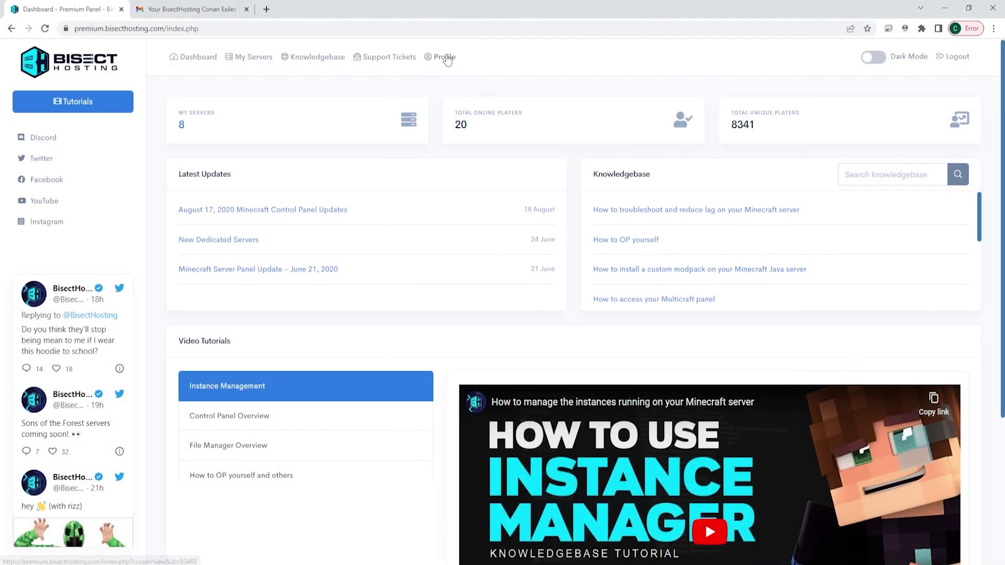
left_click(446, 57)
left_click(463, 234)
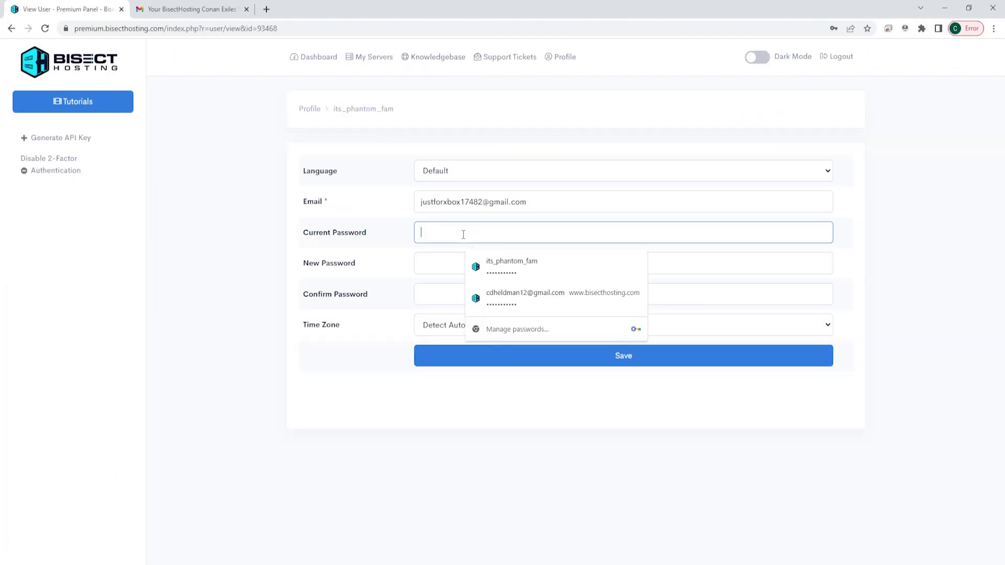
left_click(439, 268)
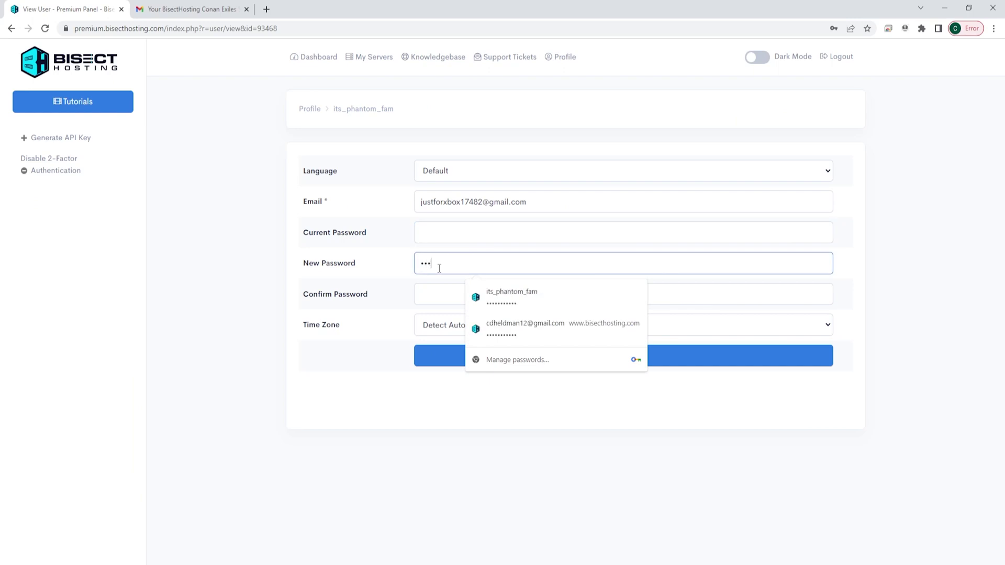
key("Tab")
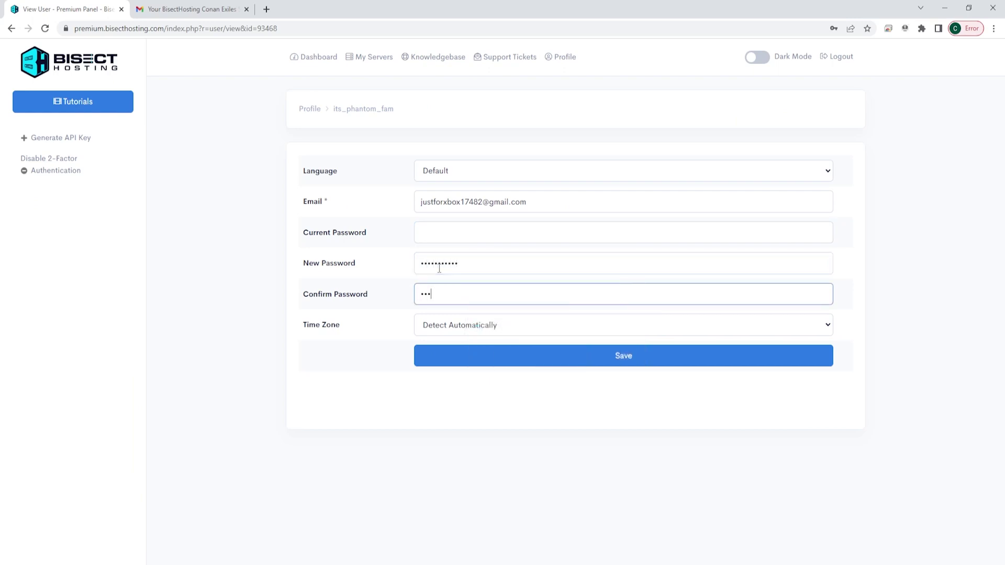
left_click(453, 243)
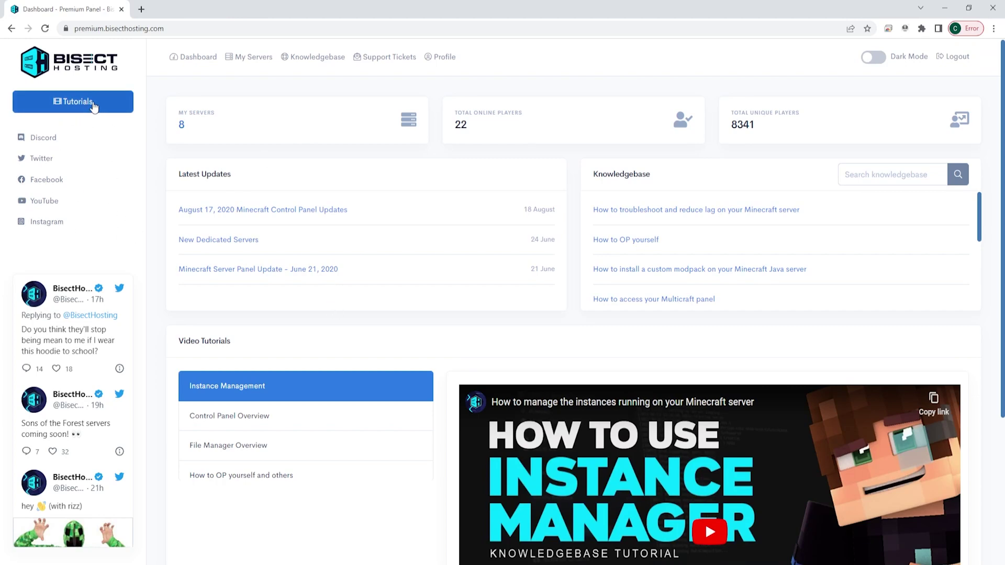
left_click(92, 101)
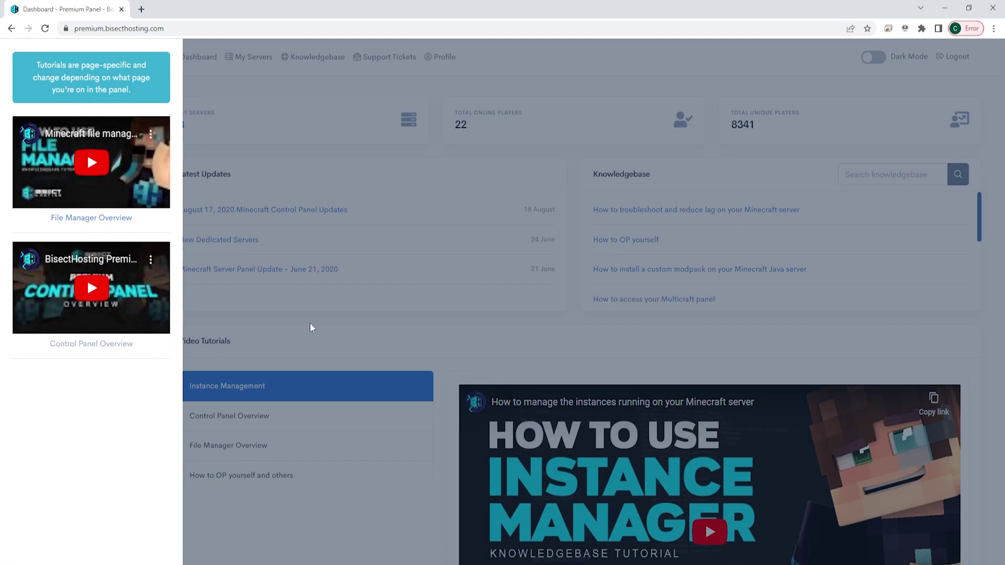
left_click(338, 316)
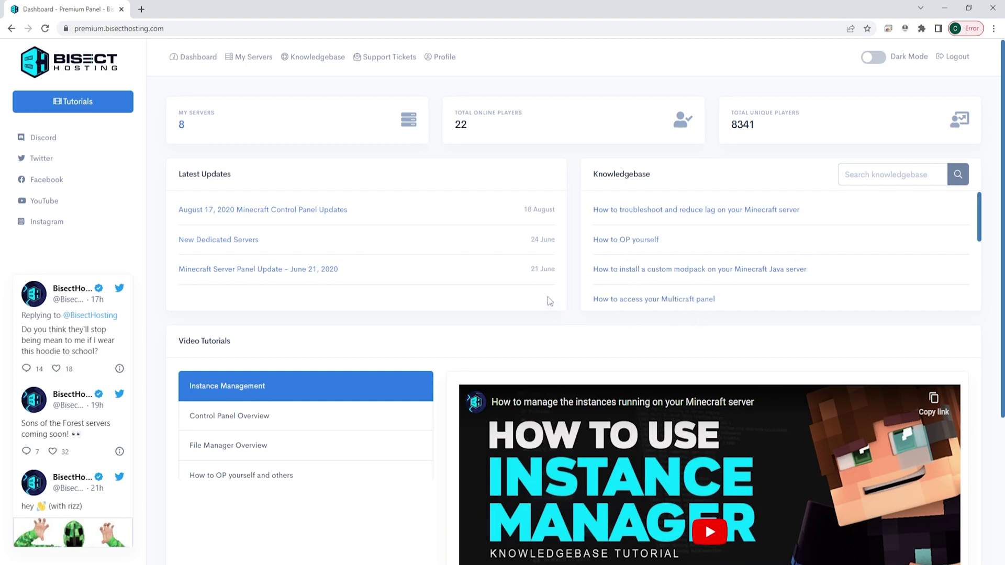
scroll(751, 212, "down", 2)
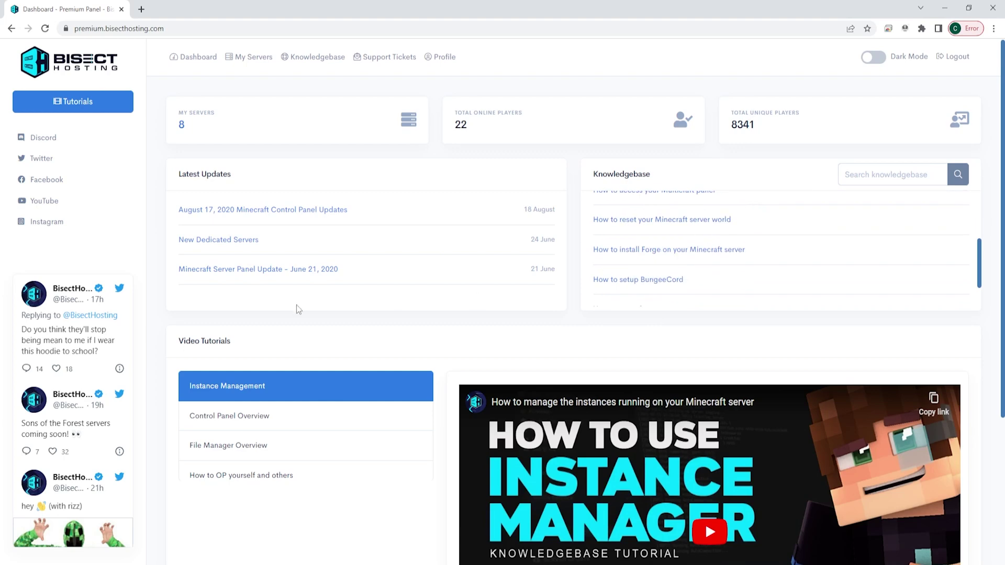
scroll(293, 309, "down", 1)
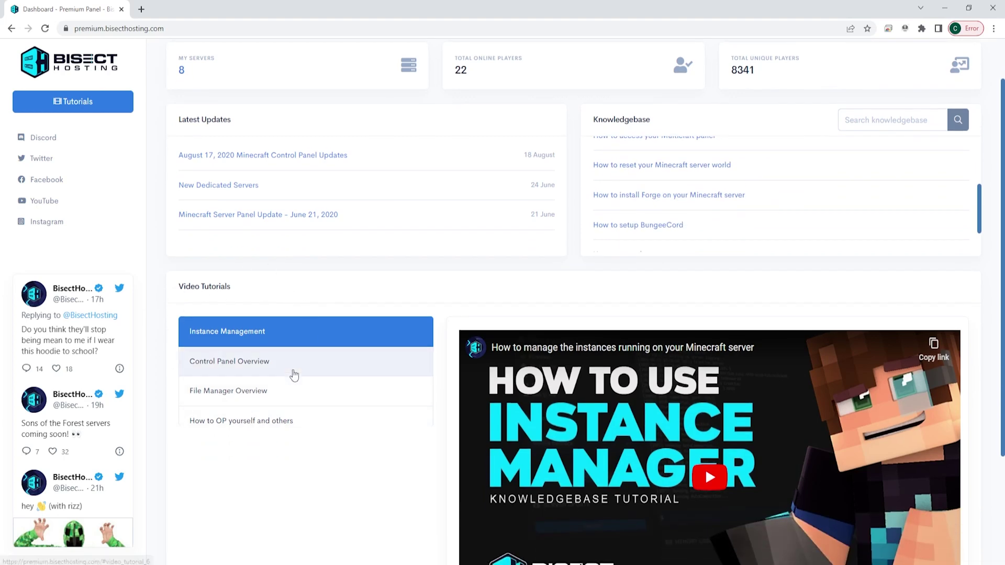
left_click(293, 369)
scroll(322, 389, "up", 1)
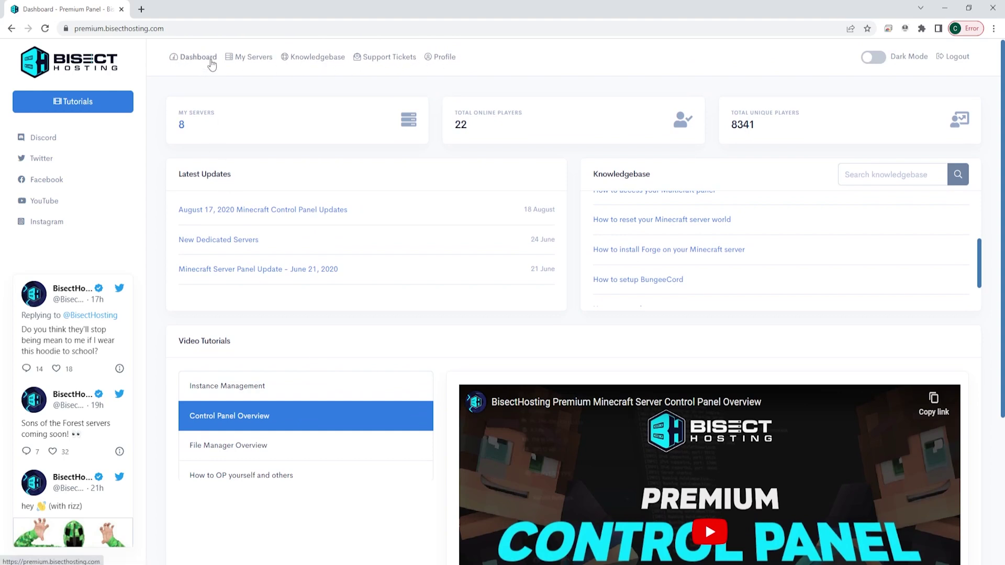
left_click(880, 60)
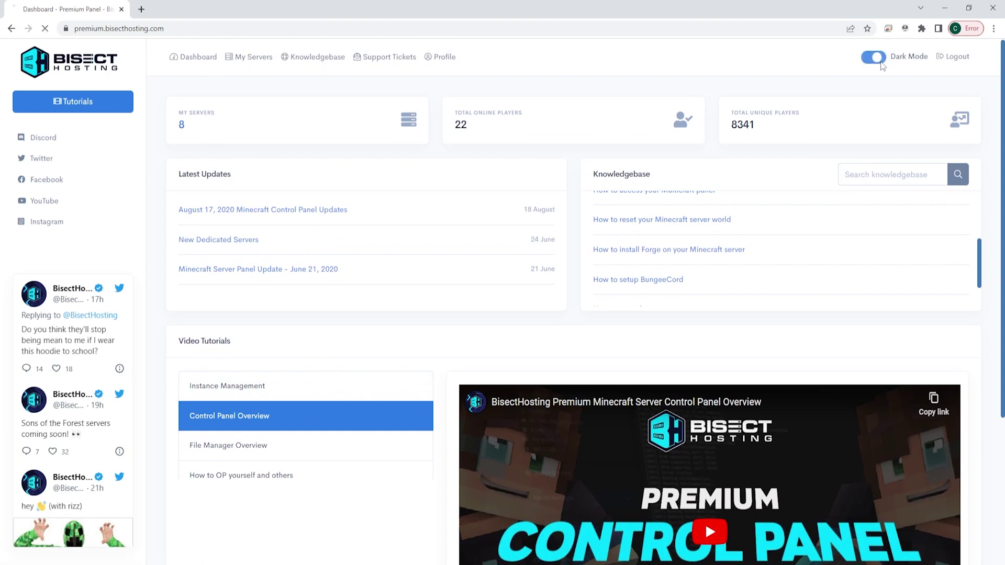
left_click(880, 59)
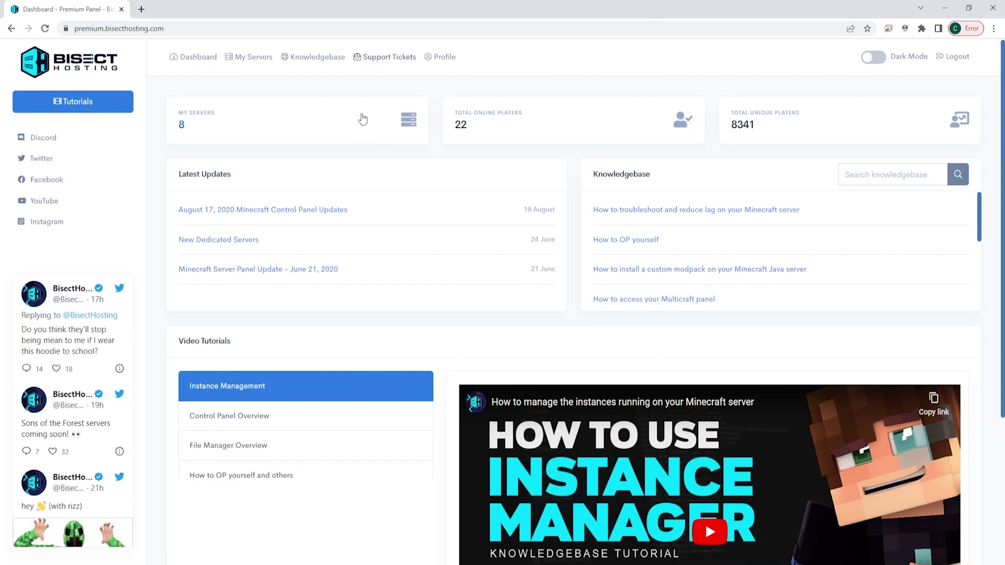
- Open Test Server from My Servers, keep Test Server (Owner) selected, and scroll its home page
left_click(291, 131)
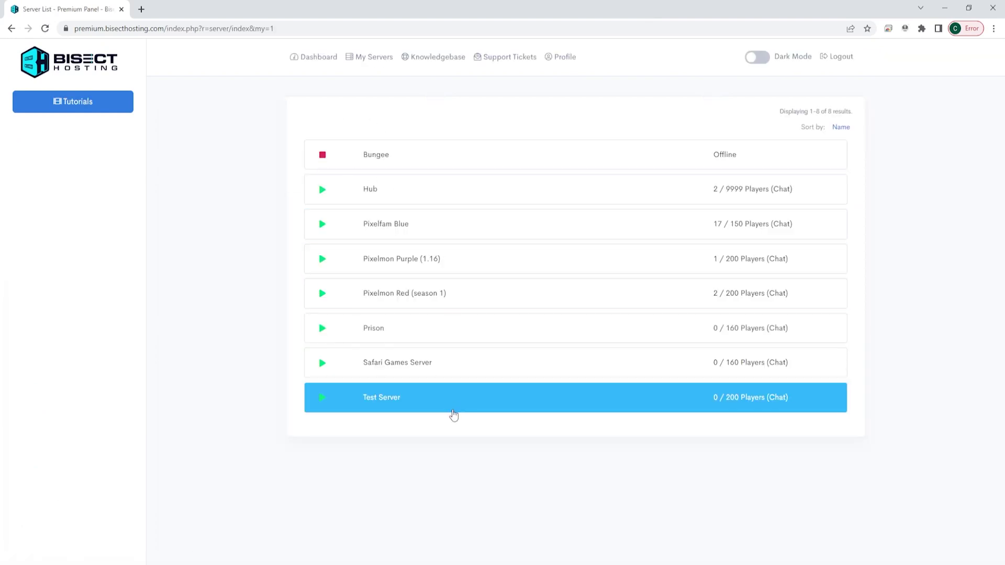
left_click(453, 415)
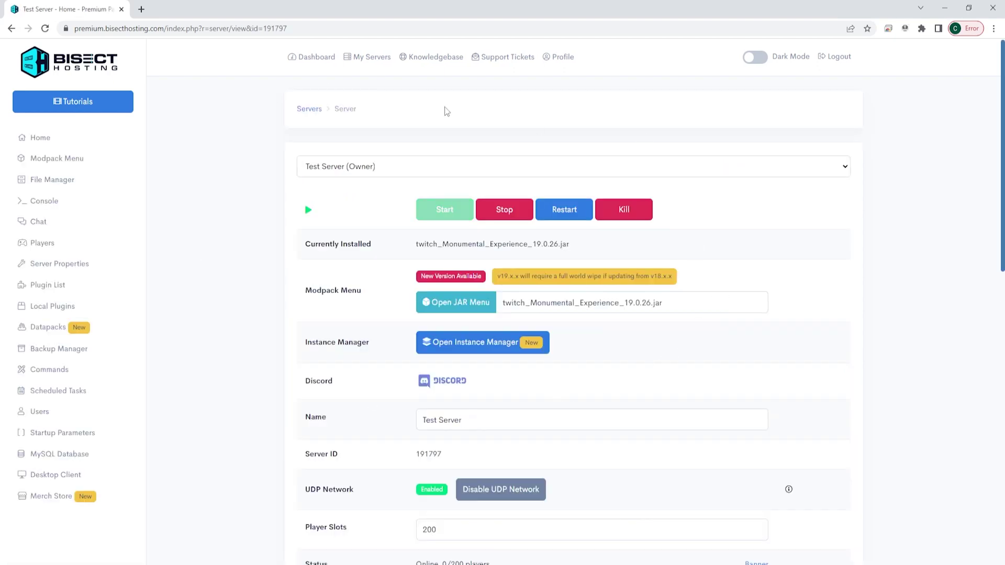
left_click(372, 167)
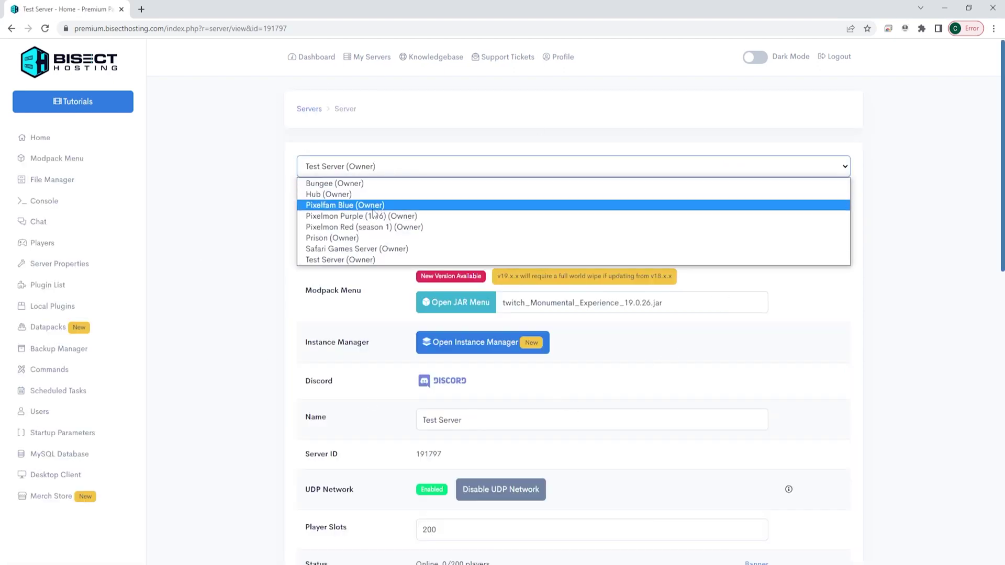
left_click(340, 259)
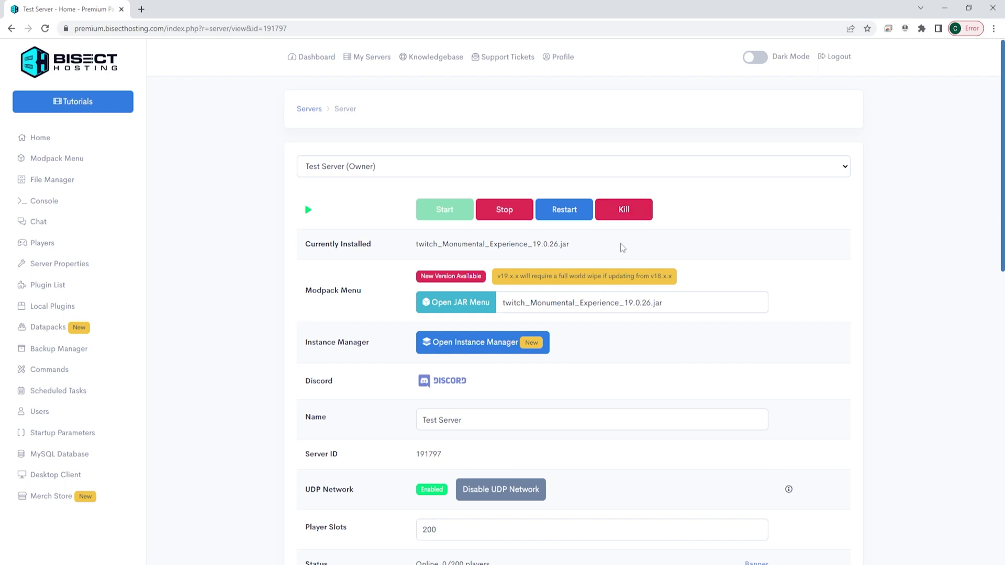
scroll(622, 248, "down", 2)
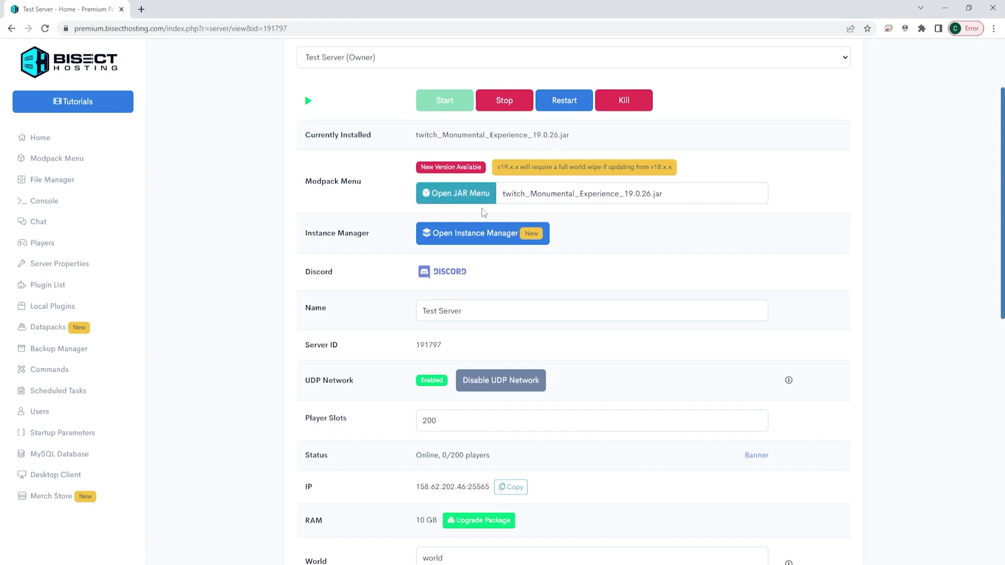
- Stop Test Server from the Forge JAR menu prompt without changing the installed JAR
left_click(464, 194)
left_click(337, 216)
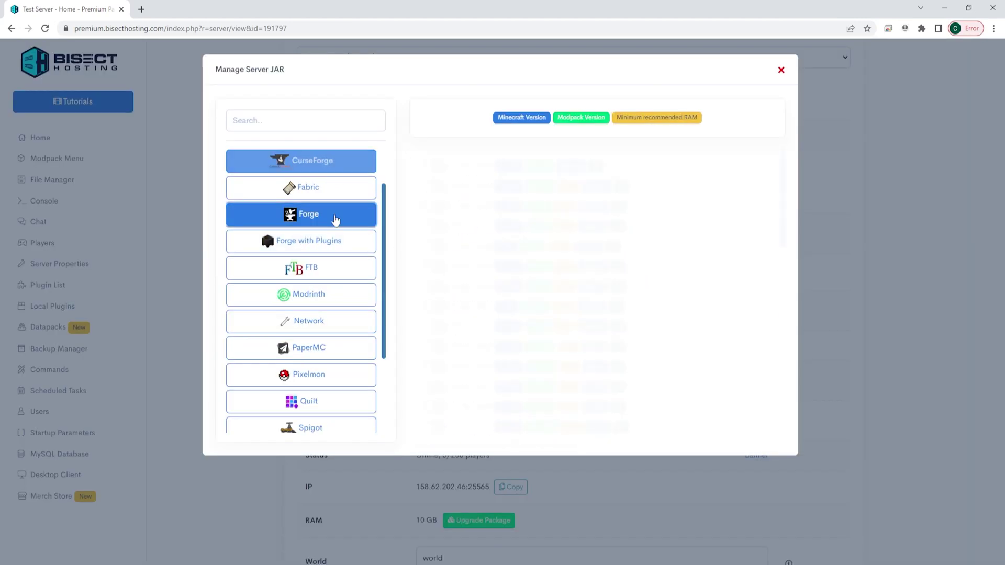
left_click(439, 207)
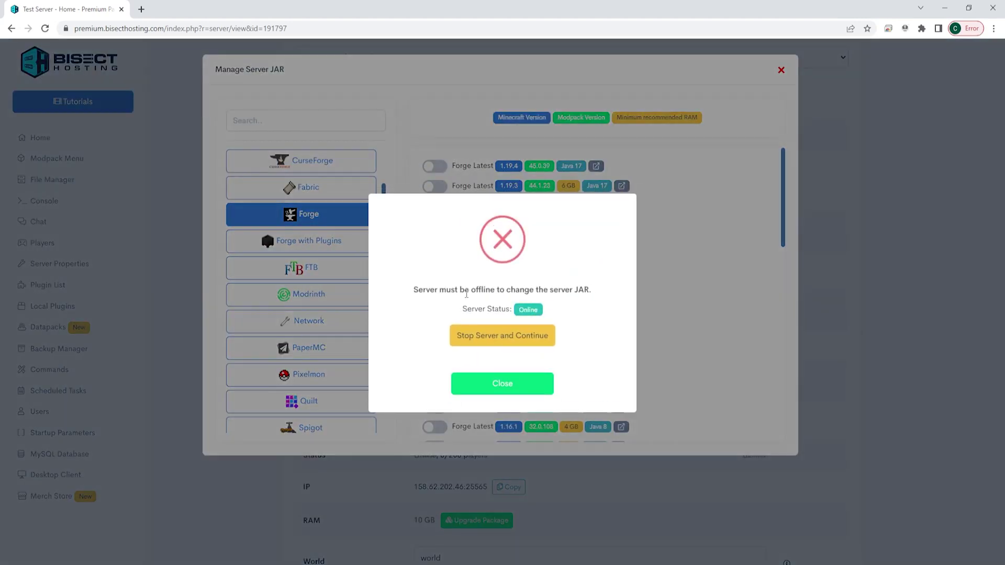
left_click(500, 335)
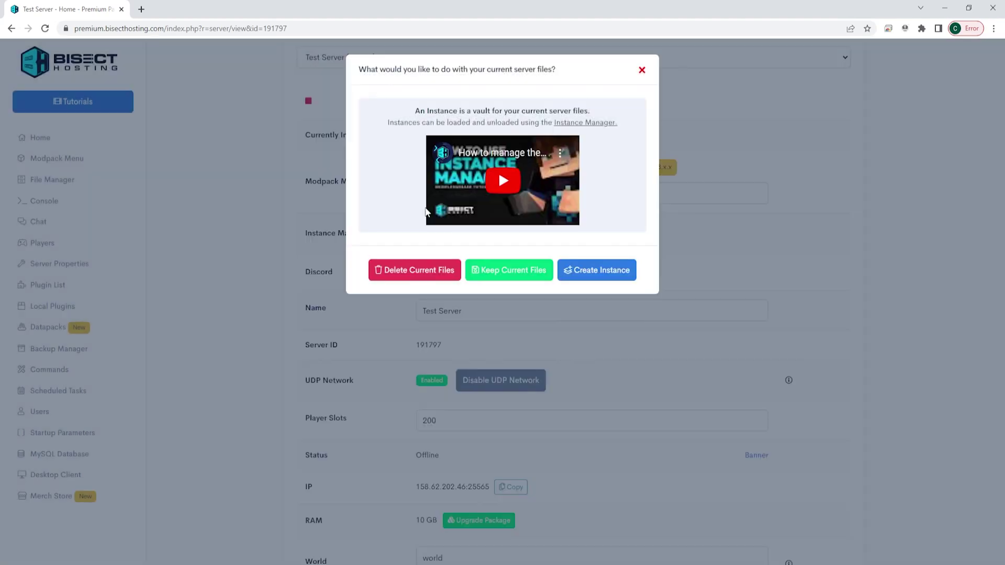
left_click(840, 267)
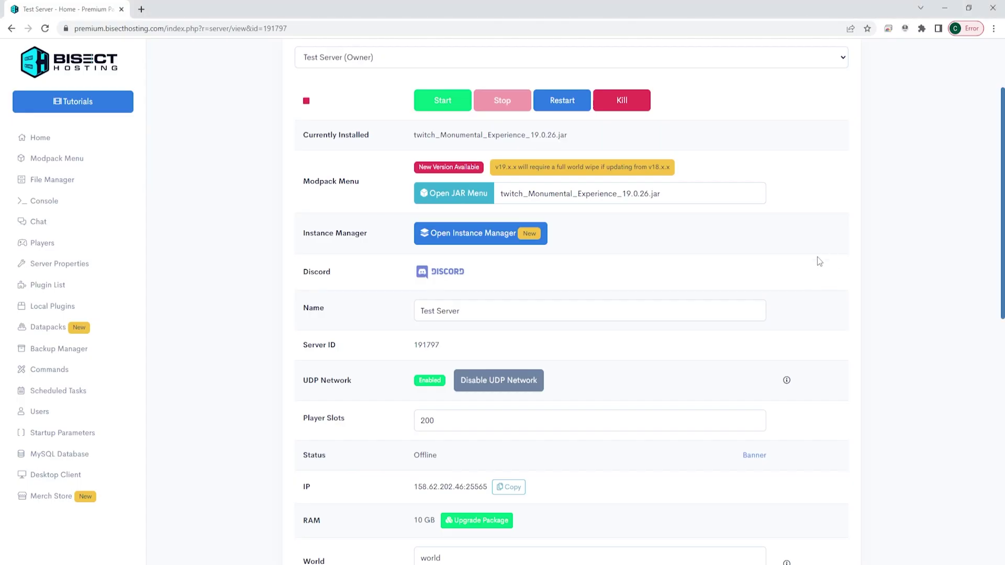
left_click(474, 233)
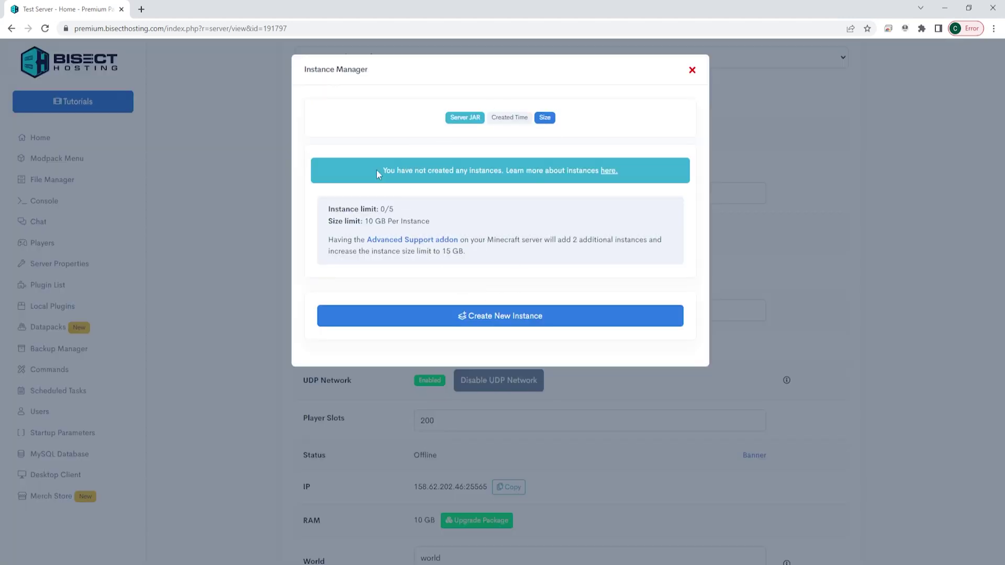
left_click(474, 319)
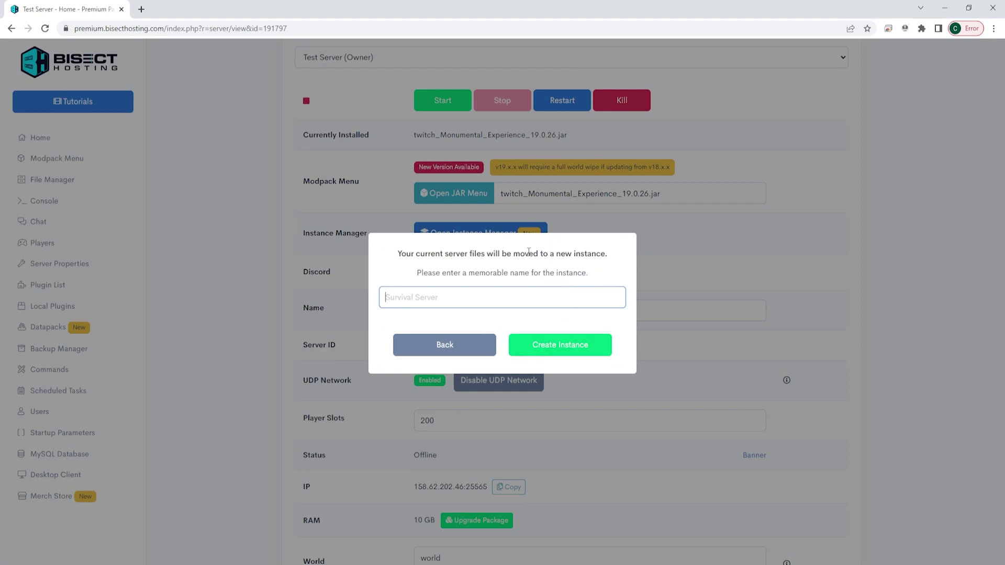
type("Instance")
left_click(463, 346)
left_click(511, 236)
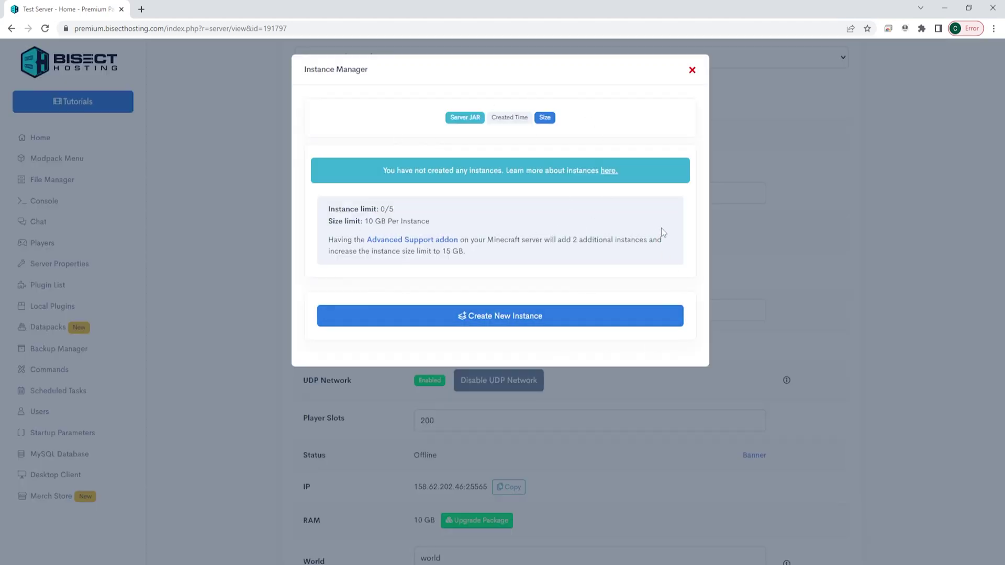
left_click(692, 71)
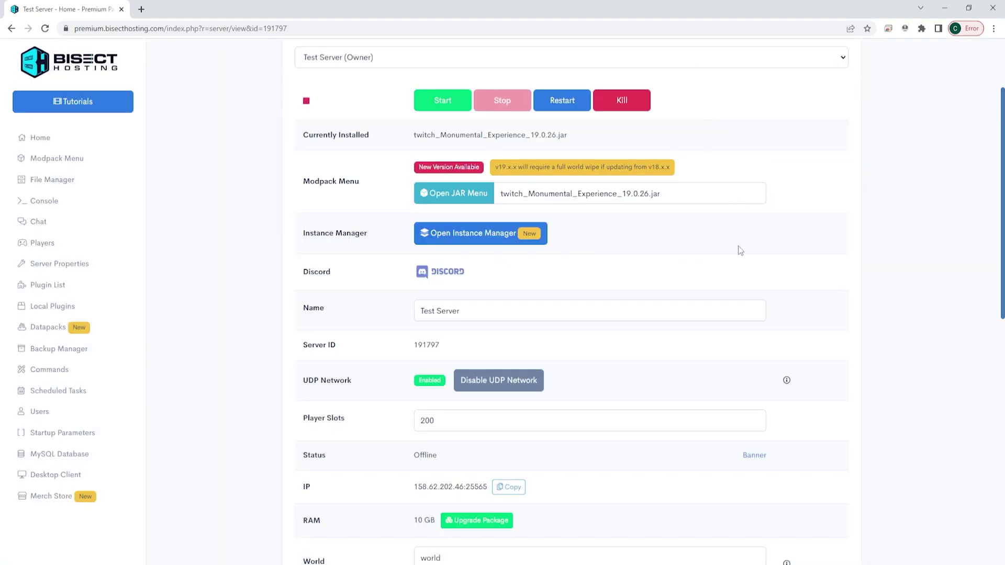
scroll(740, 246, "down", 2)
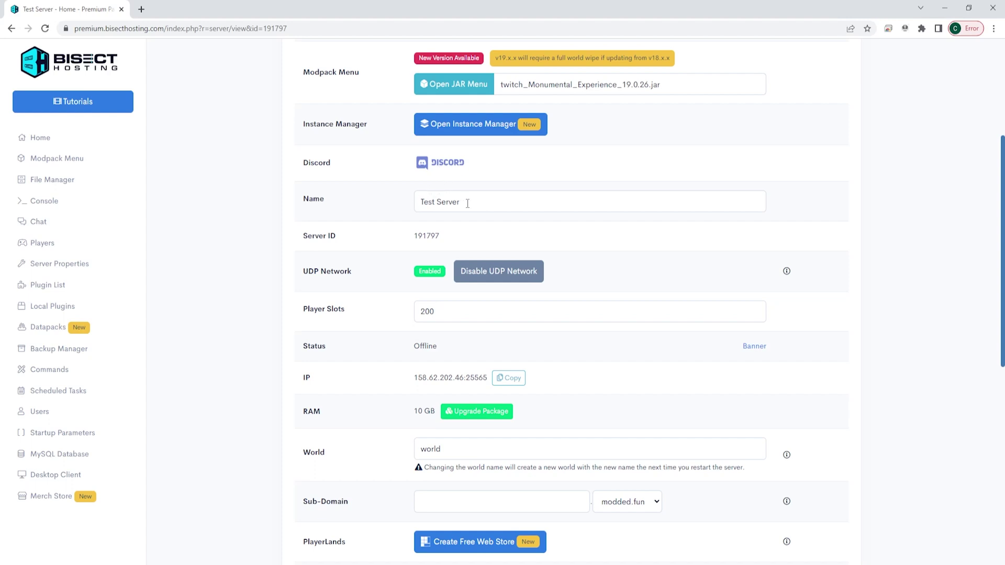
left_click_drag(476, 204, 405, 204)
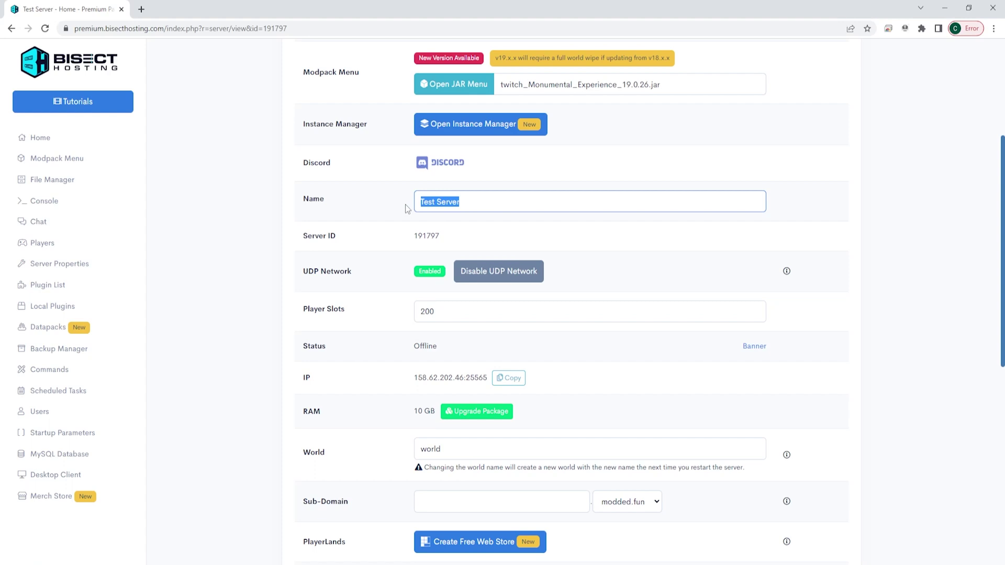
left_click(491, 205)
scroll(380, 229, "down", 1)
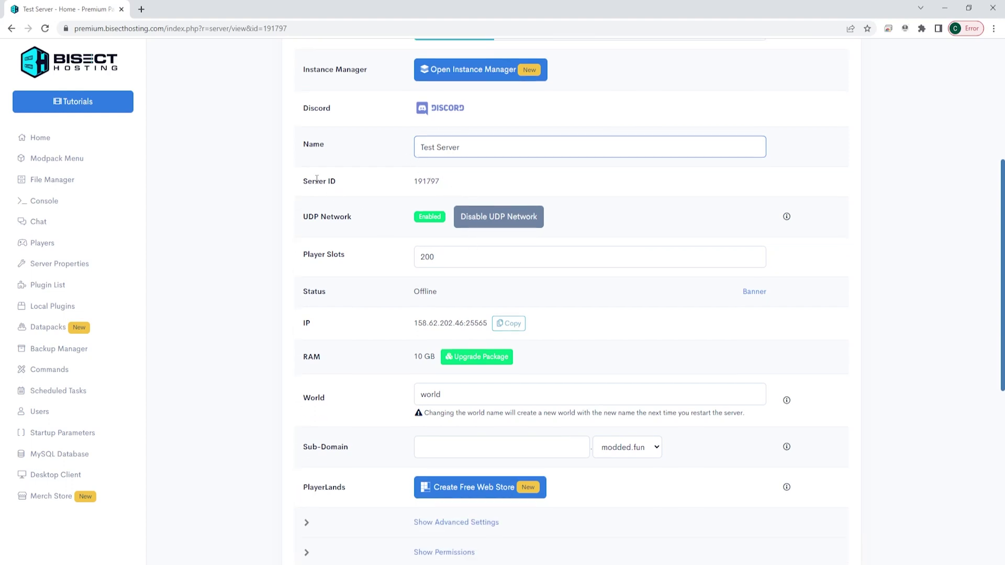
left_click_drag(415, 182, 447, 183)
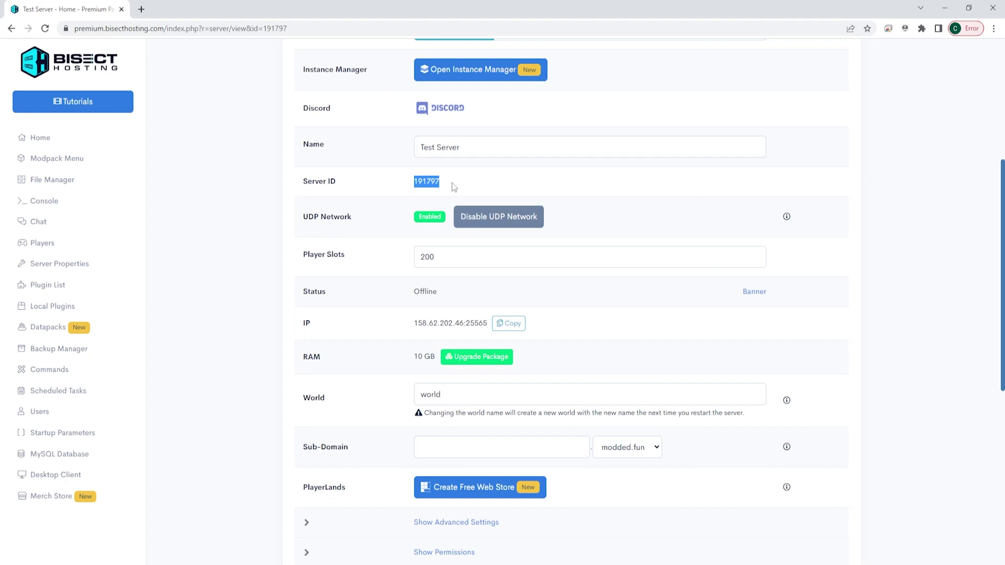
left_click(453, 188)
double_click(445, 258)
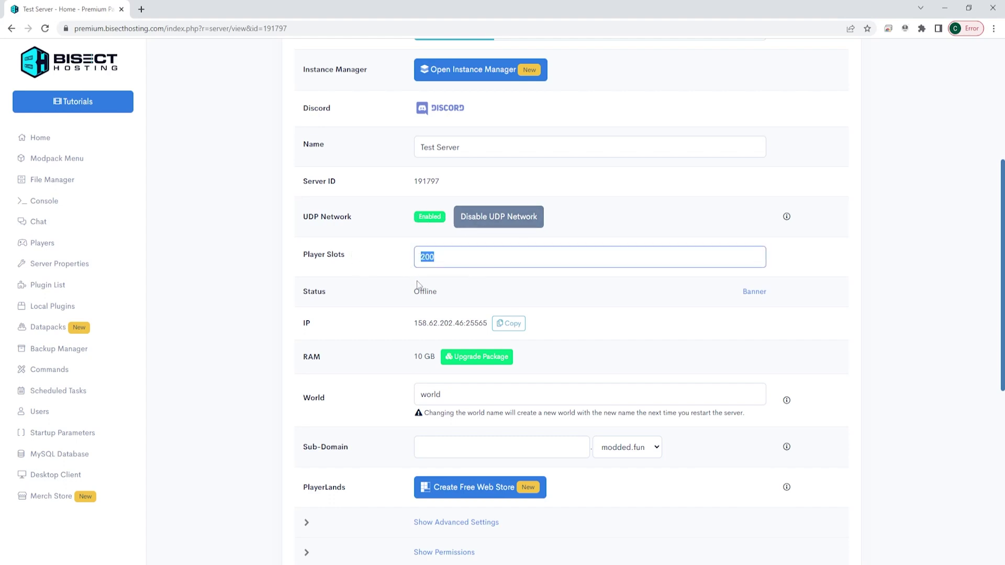
left_click(454, 259)
scroll(414, 252, "down", 1)
scroll(414, 252, "down", 2)
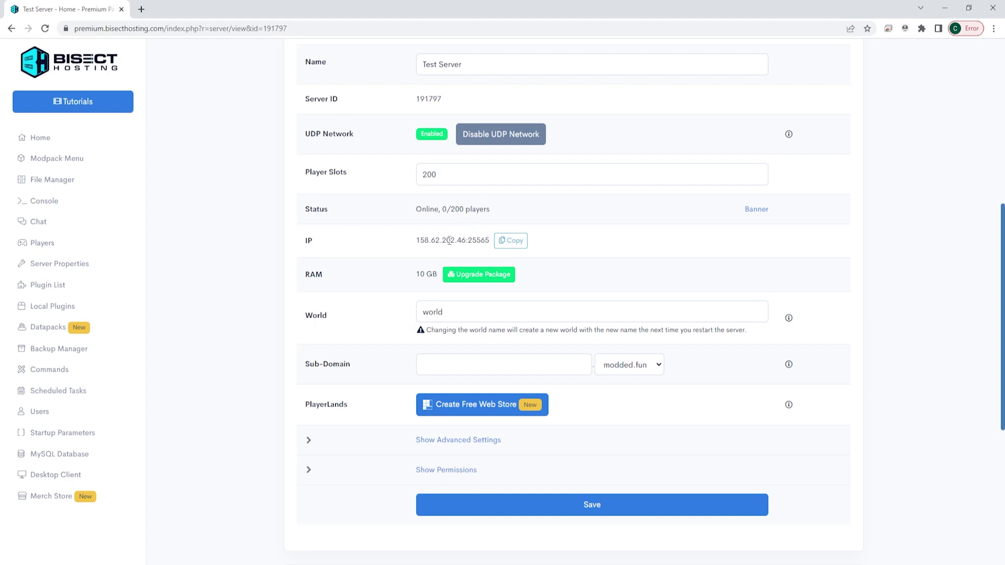
left_click(510, 242)
scroll(449, 309, "down", 1)
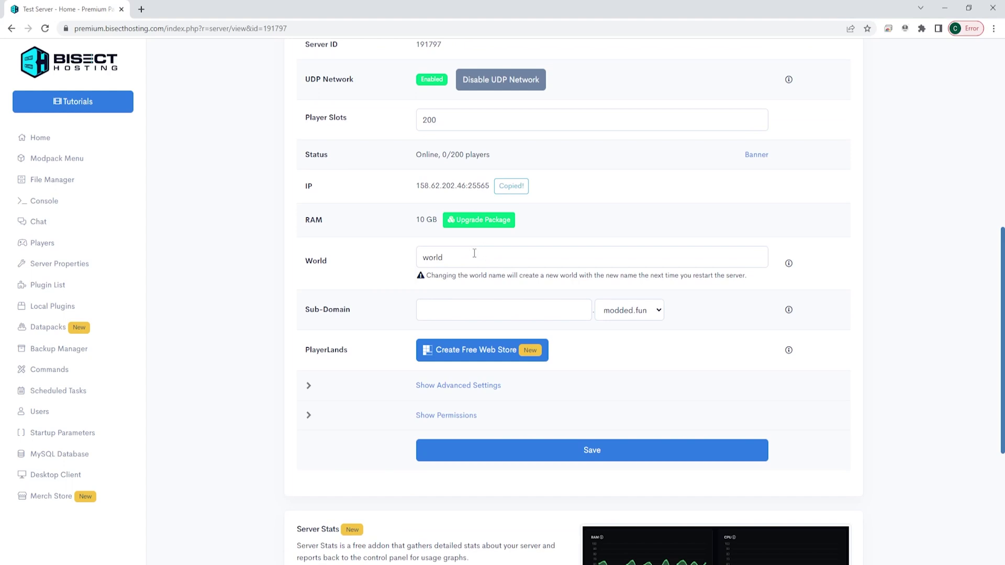
- Enter 'bisect' as the sub-domain, keeping modded.fun as the domain
left_click(474, 306)
type("b")
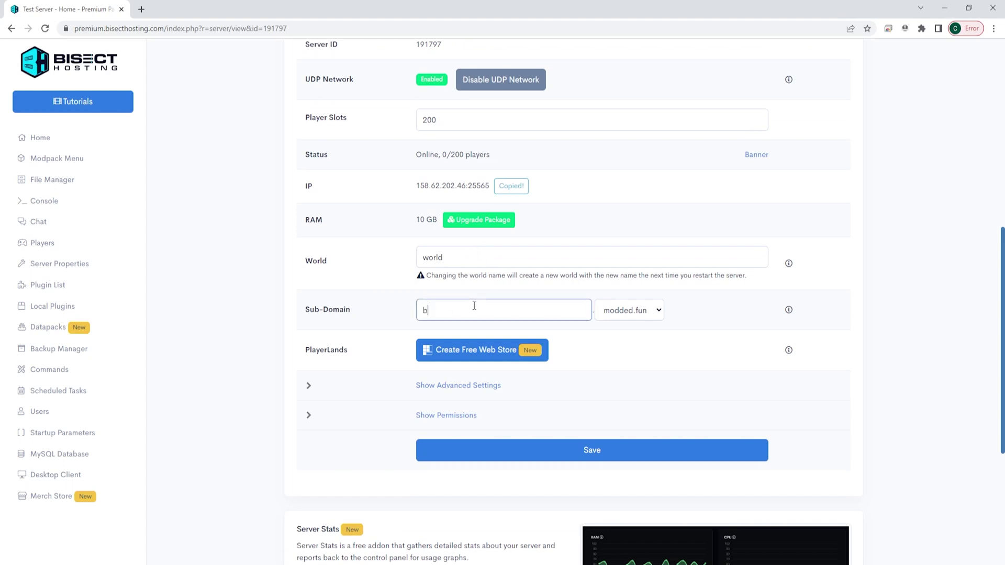
type("isect")
left_click(638, 310)
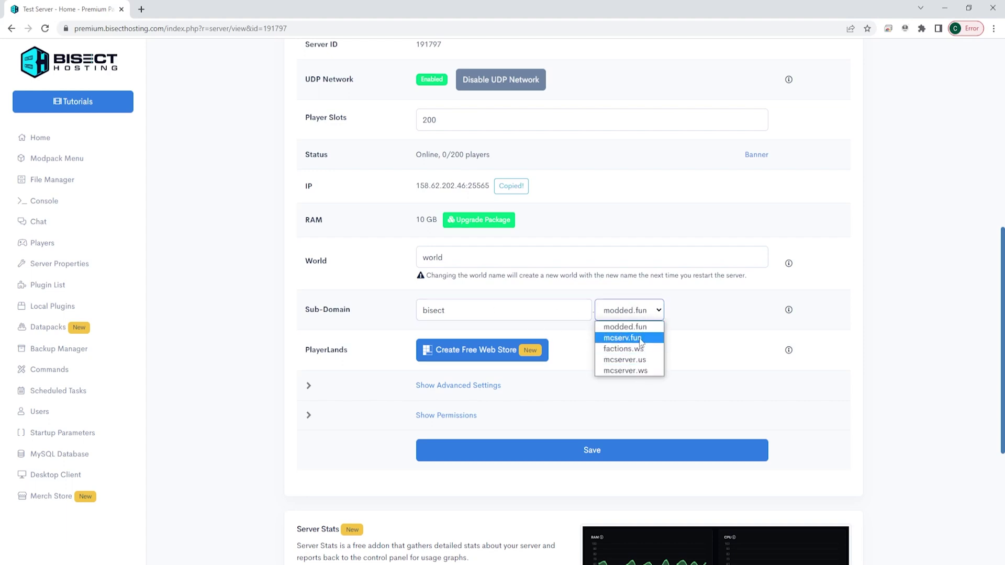
left_click(525, 310)
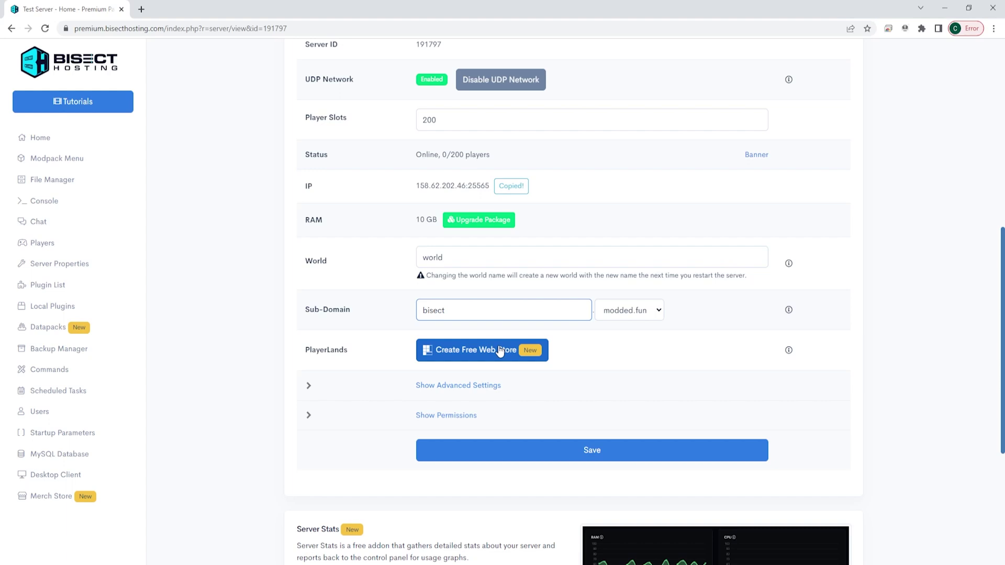
scroll(500, 351, "down", 5)
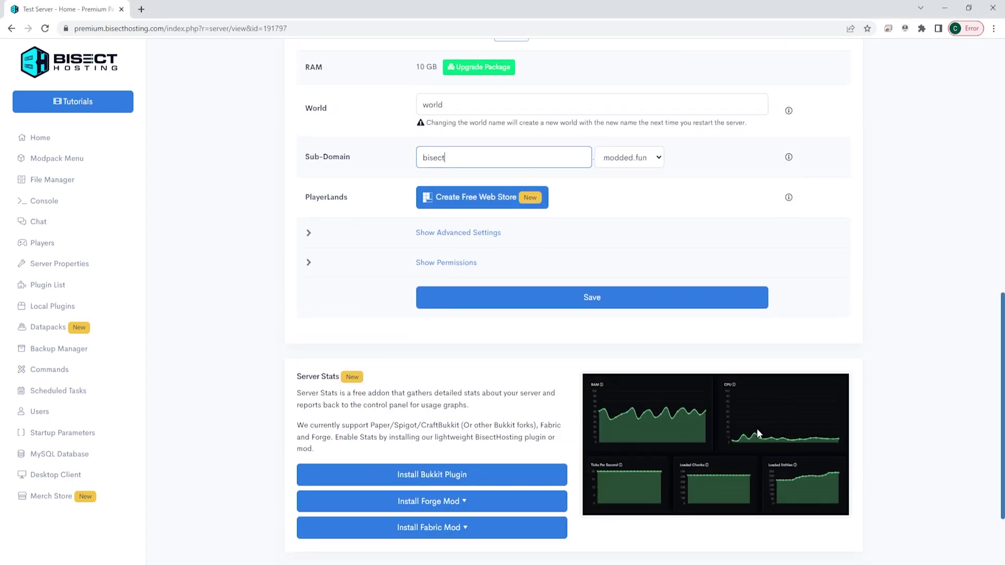
- Save the bisect sub-domain settings and briefly view the Manage Server JAR modal
scroll(757, 434, "up", 1)
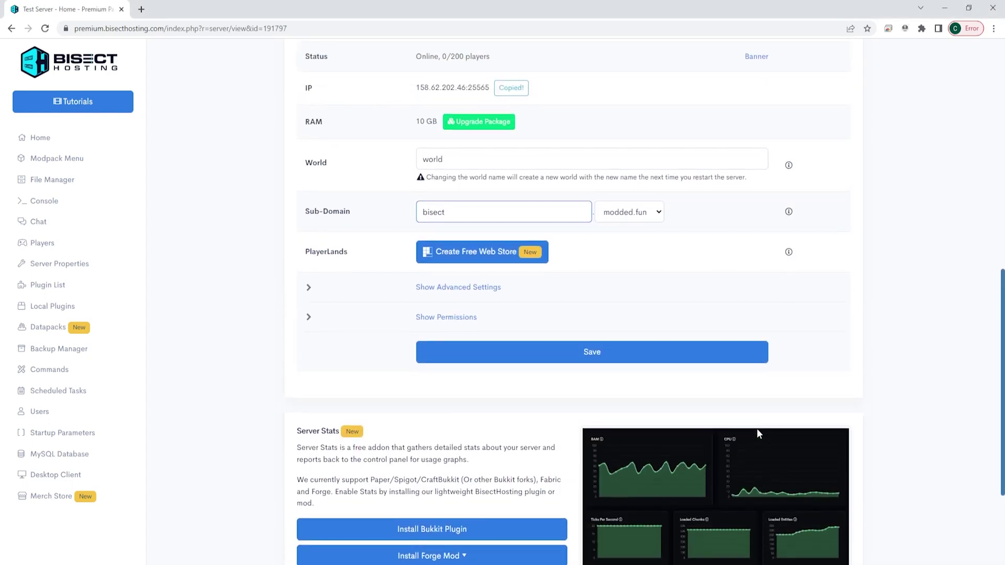
left_click(578, 351)
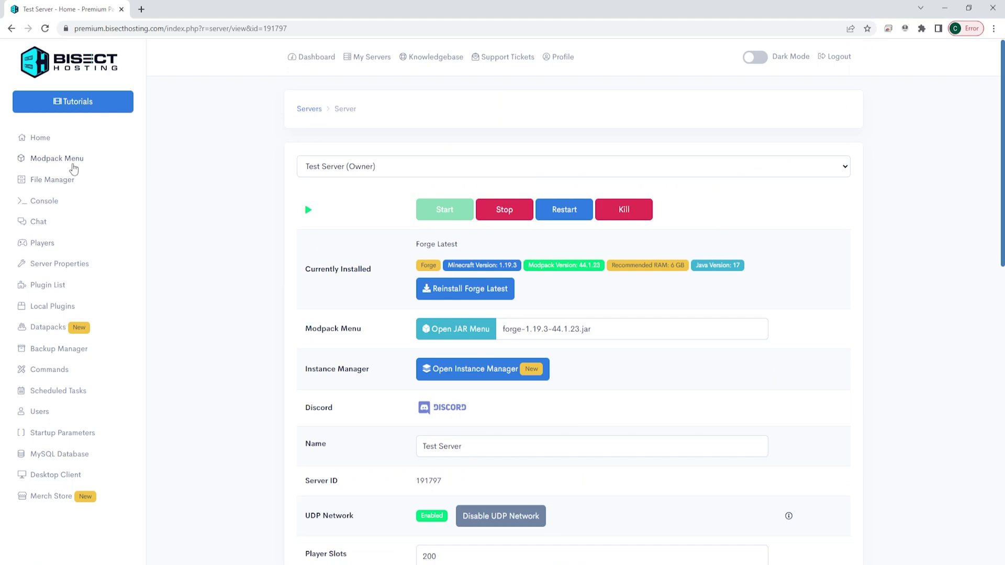
left_click(45, 159)
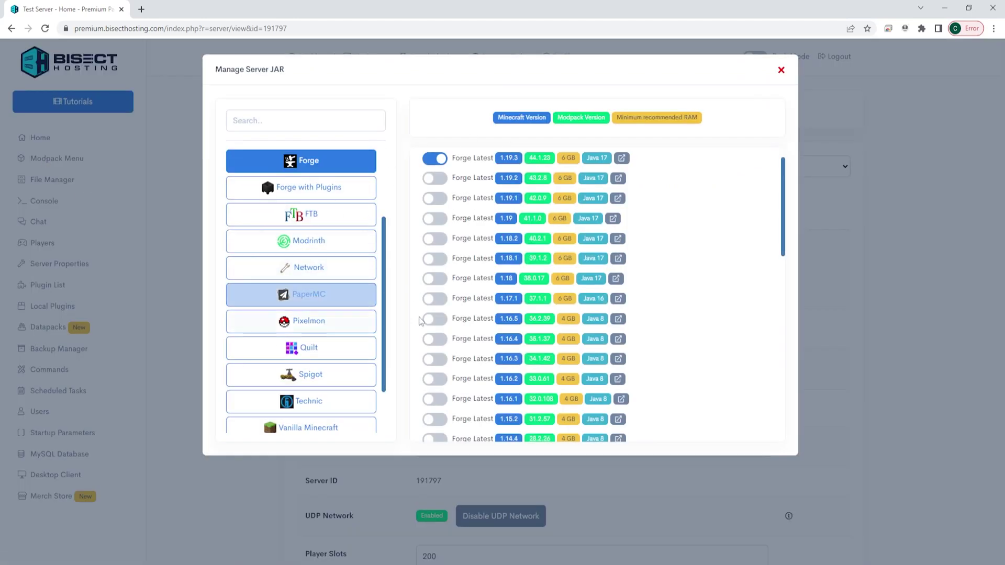
left_click(781, 70)
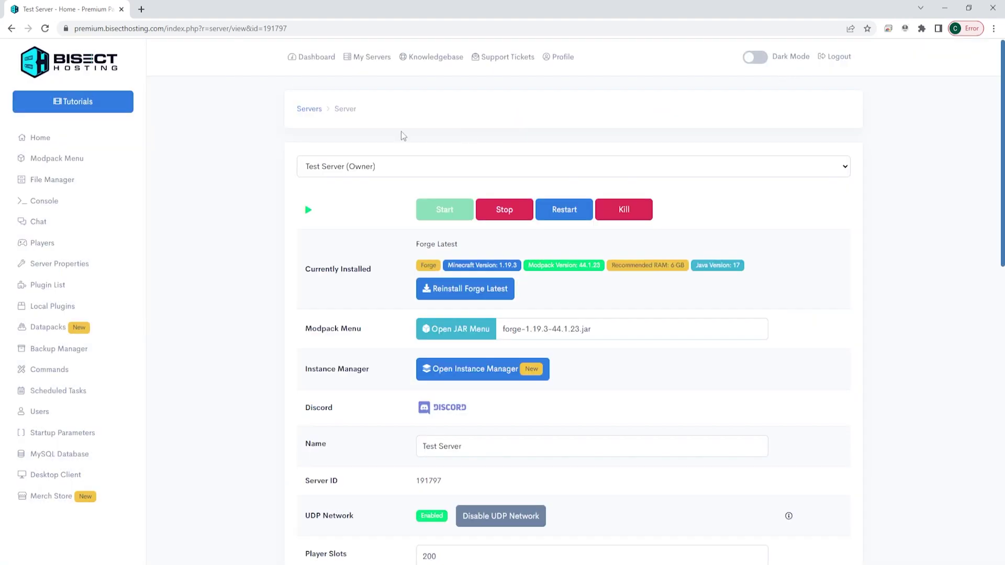
- In File Manager, browse the mods folder, then open the config folder
left_click(54, 186)
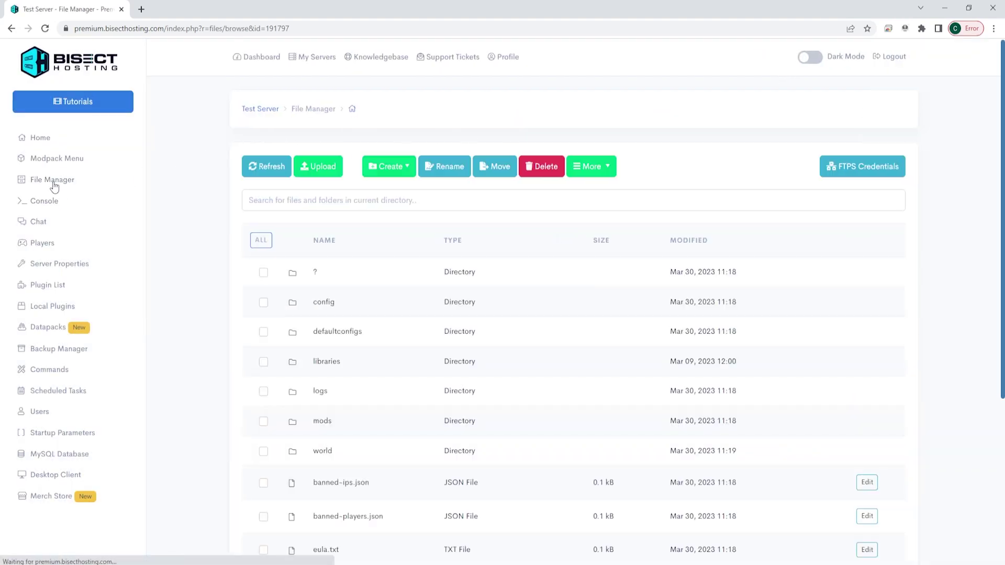
scroll(399, 330, "down", 2)
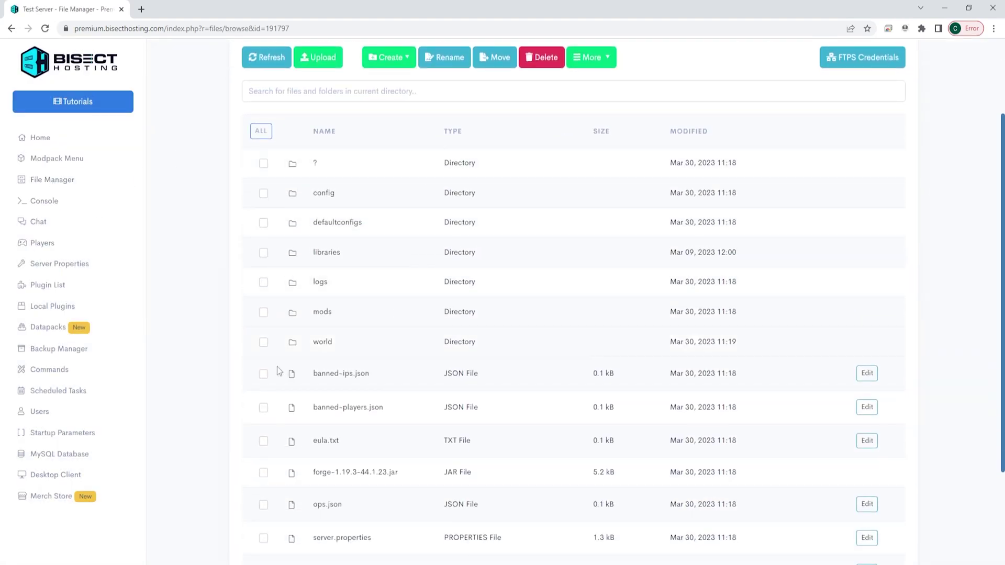
left_click(349, 312)
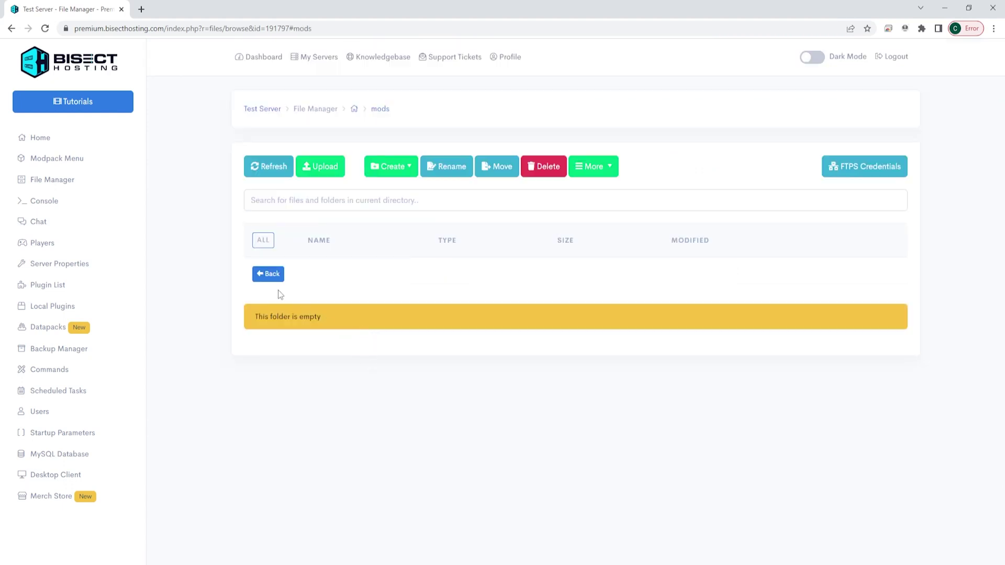
left_click(270, 276)
left_click(334, 309)
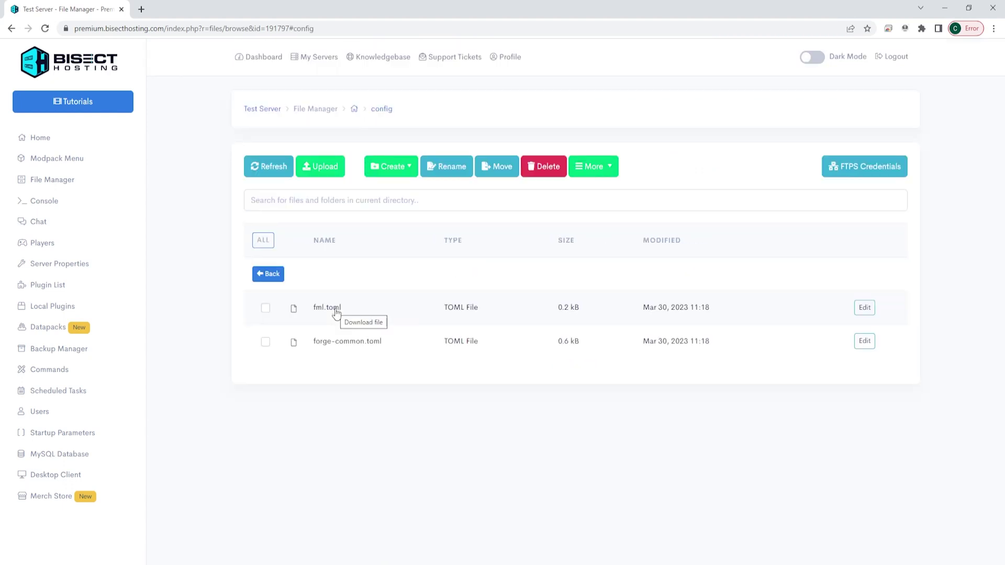
- Toggle select-all, view fml.toml's actions and More menu, then open the console
left_click(263, 244)
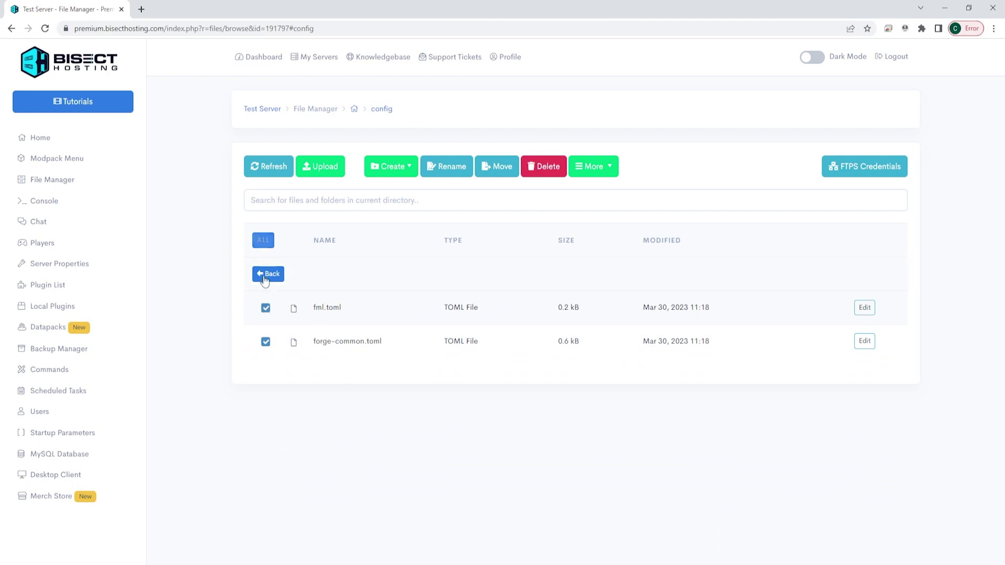
left_click(263, 243)
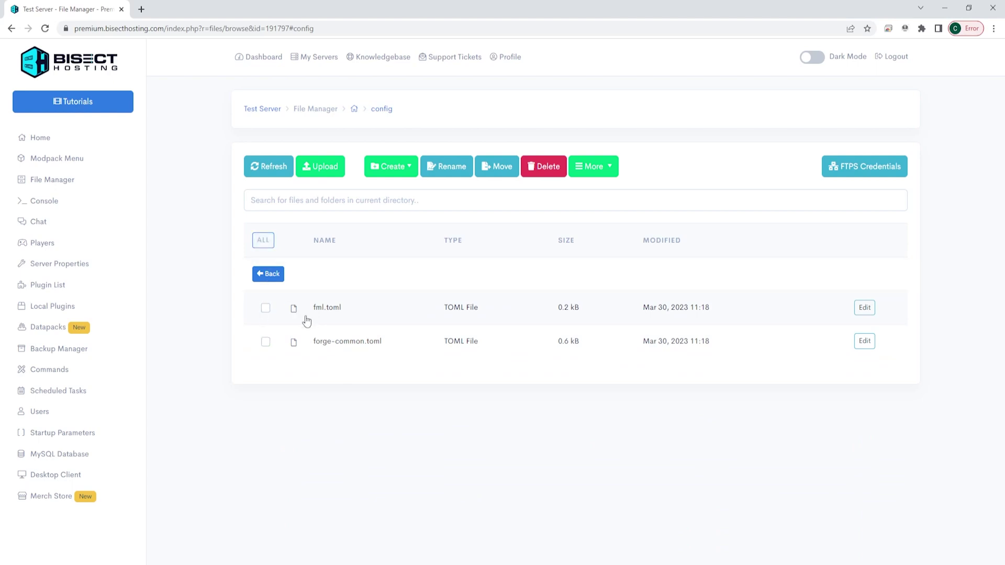
right_click(337, 309)
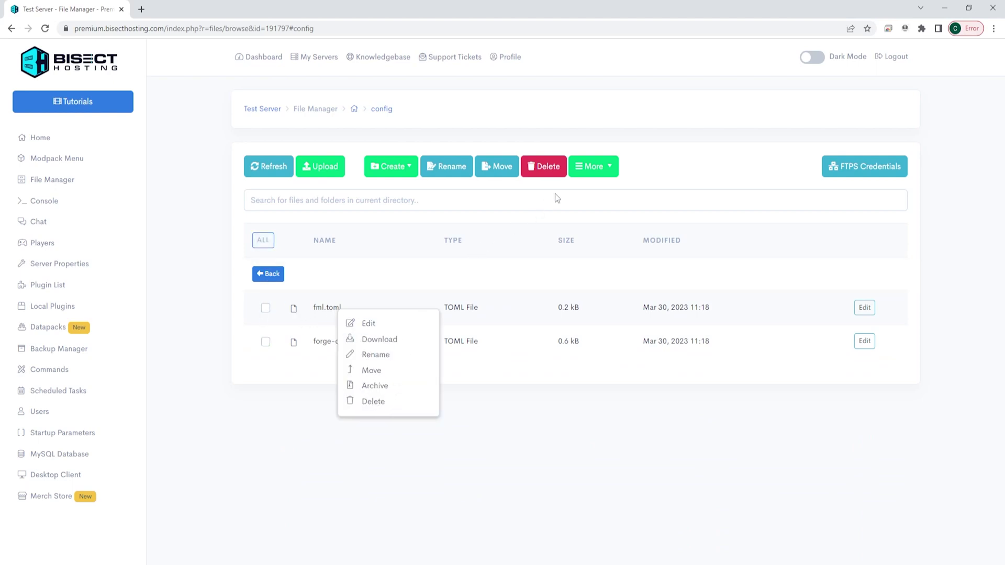
left_click(593, 166)
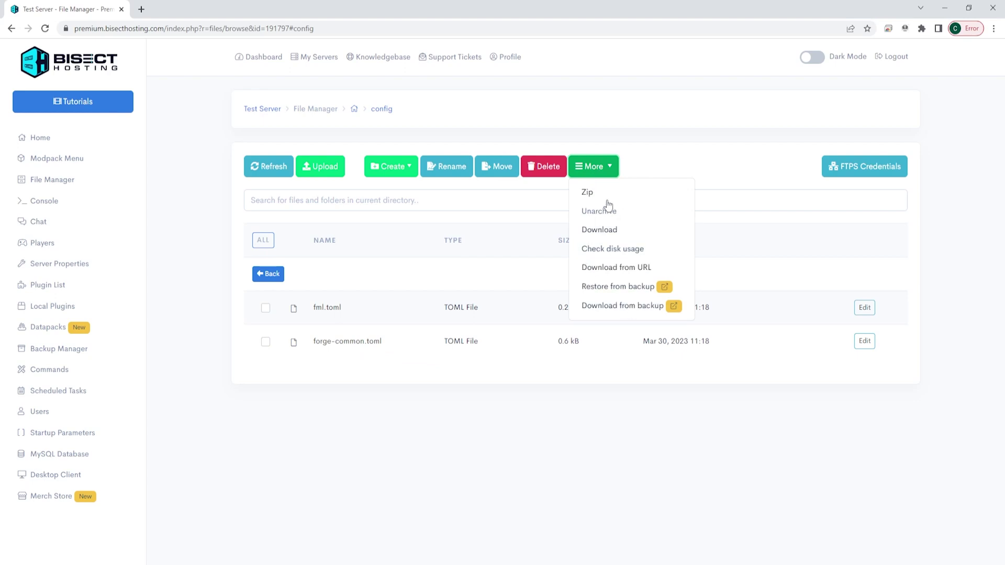
left_click(531, 205)
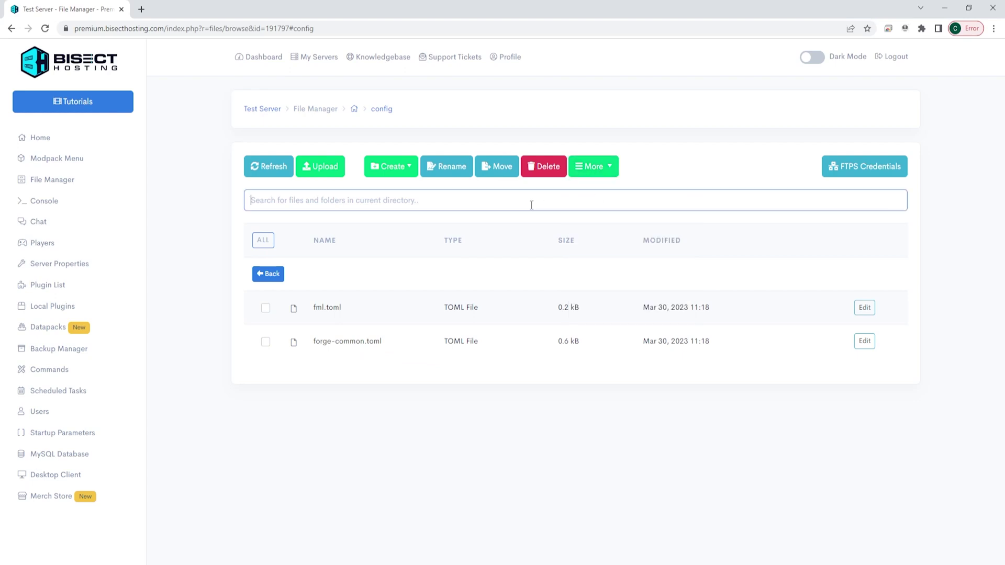
left_click(44, 200)
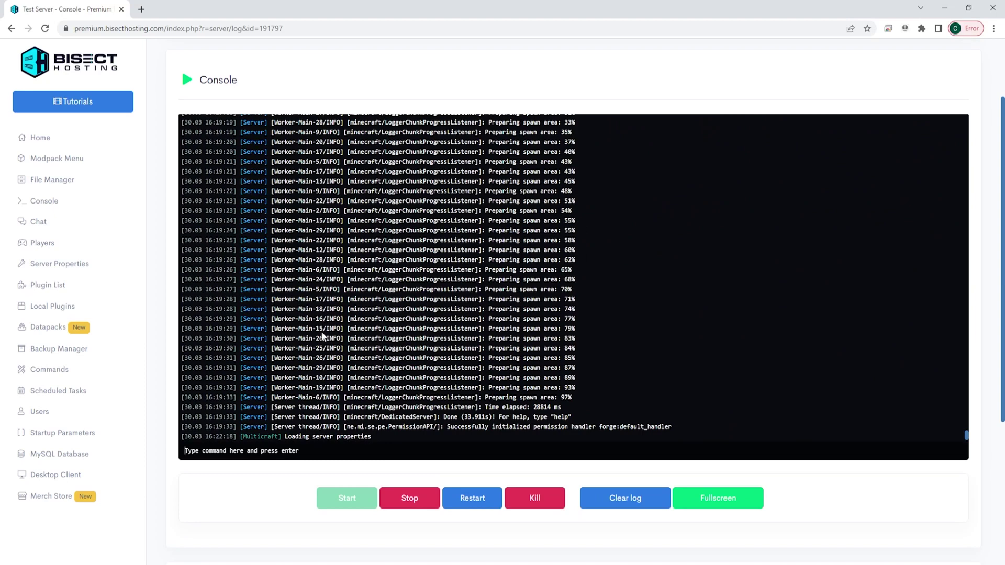
- Submit an /op command for the player in the server console
scroll(535, 402, "down", 1)
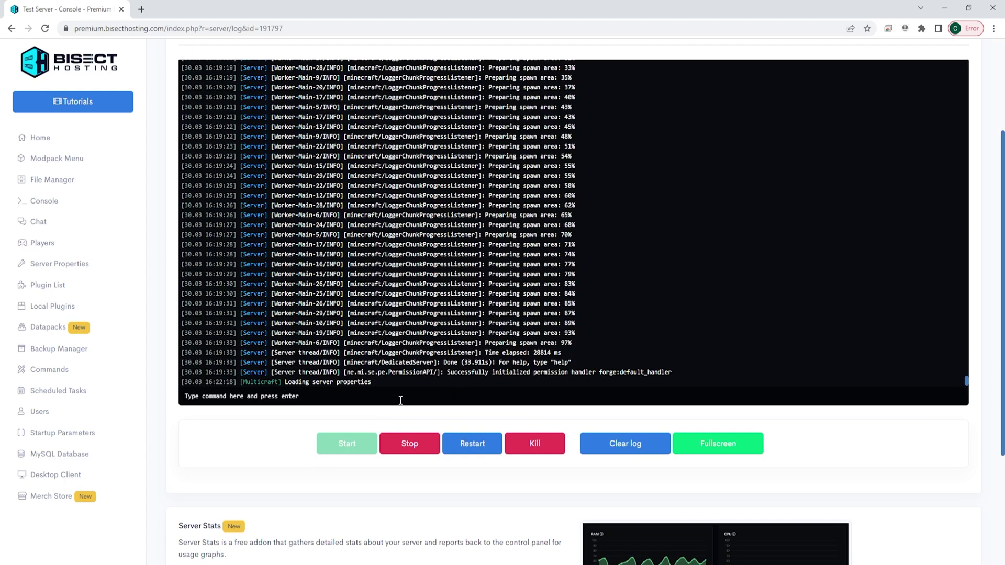
type("/op steve")
key("Return")
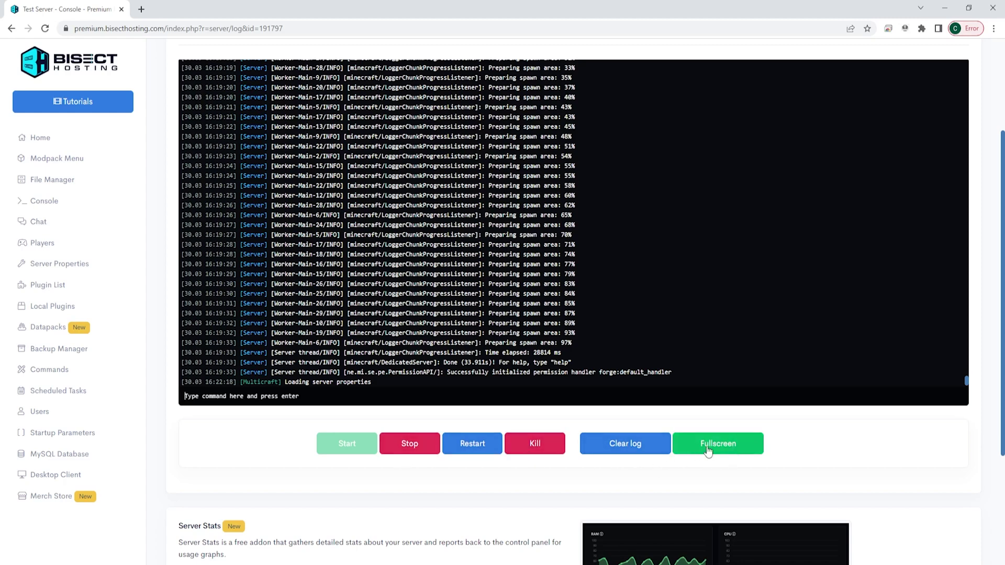
scroll(436, 387, "down", 3)
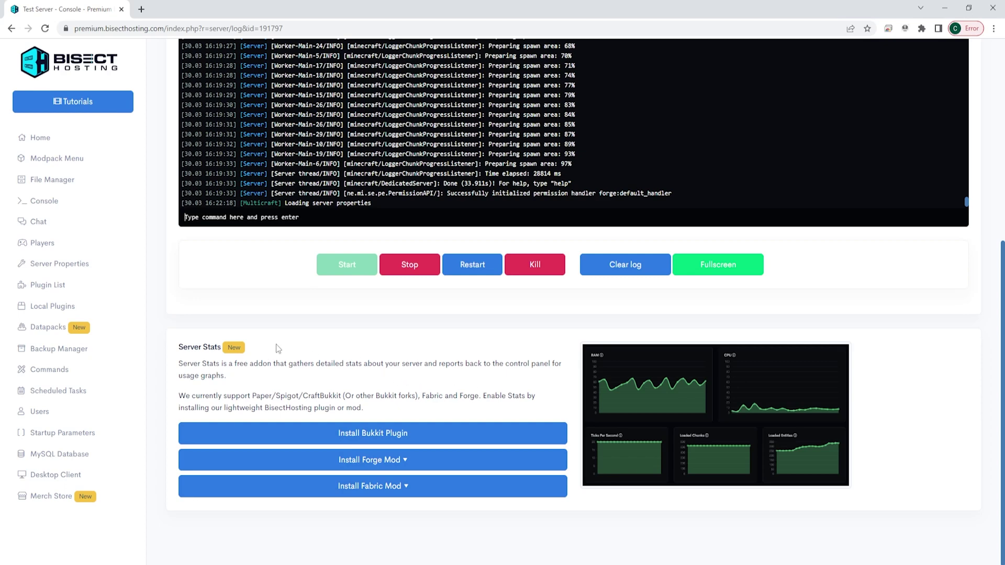
- Set Allow Flying to Enabled in Server Properties and save the properties
left_click(56, 265)
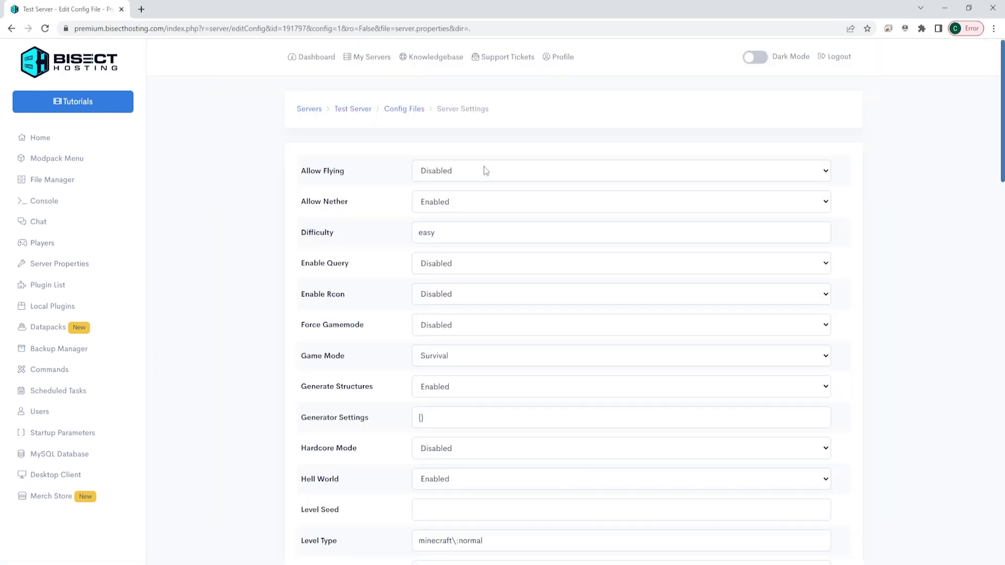
left_click(486, 170)
left_click(468, 191)
left_click_drag(459, 231, 391, 247)
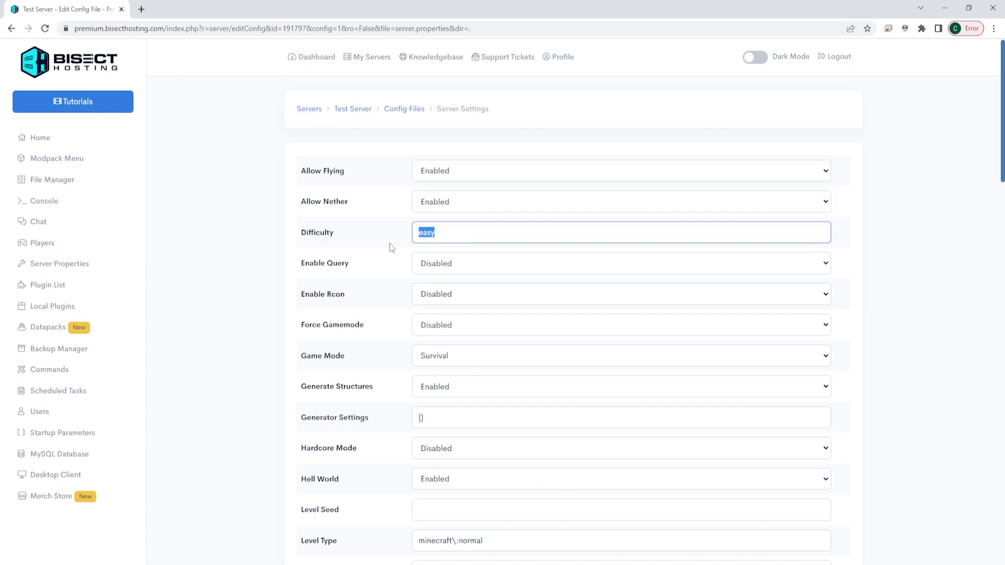
left_click(373, 228)
scroll(372, 229, "down", 20)
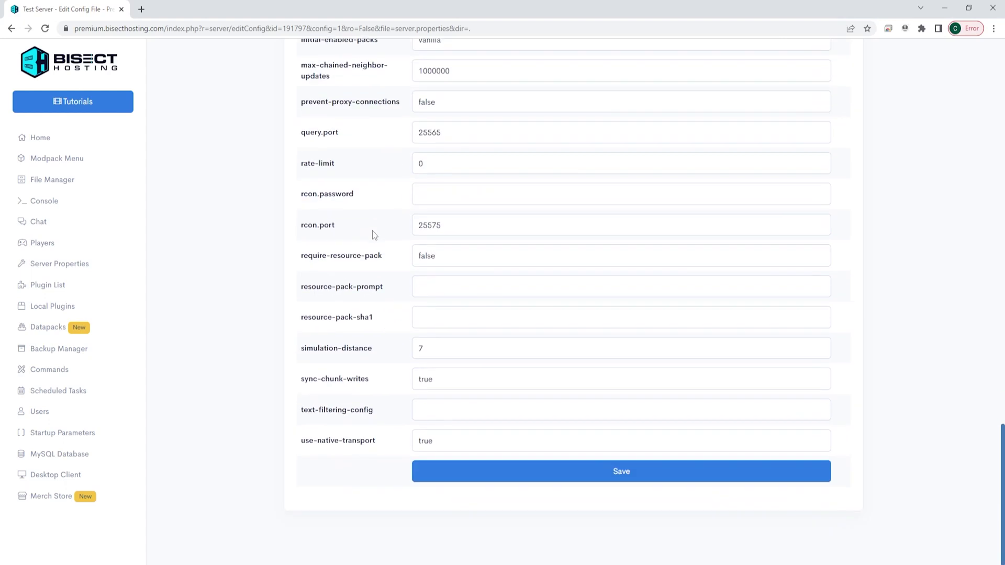
left_click(596, 484)
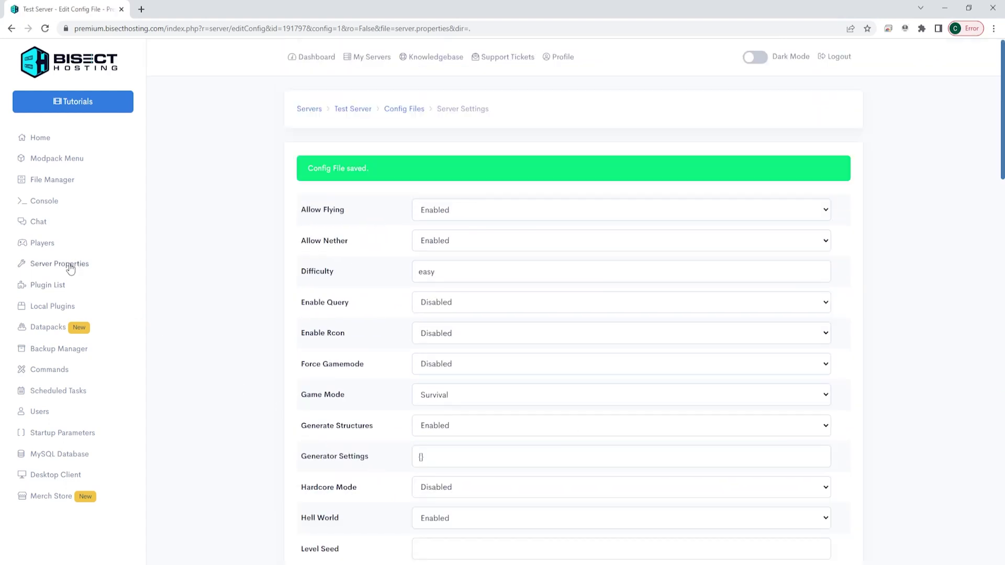
- On the Datapacks page, browse the Adventure, Items and Blocks, and World Generation categories
left_click(43, 330)
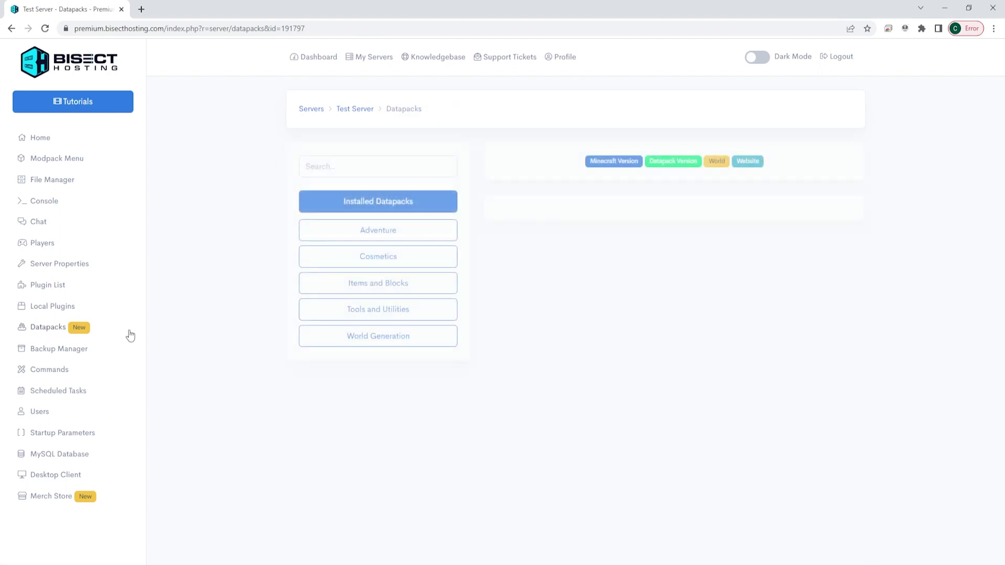
left_click(401, 234)
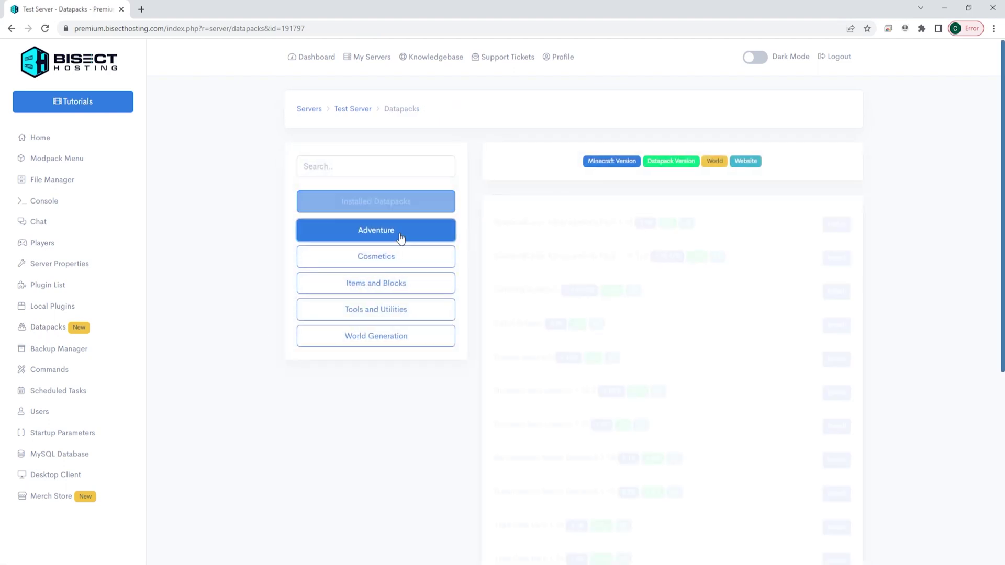
left_click(421, 288)
left_click(408, 334)
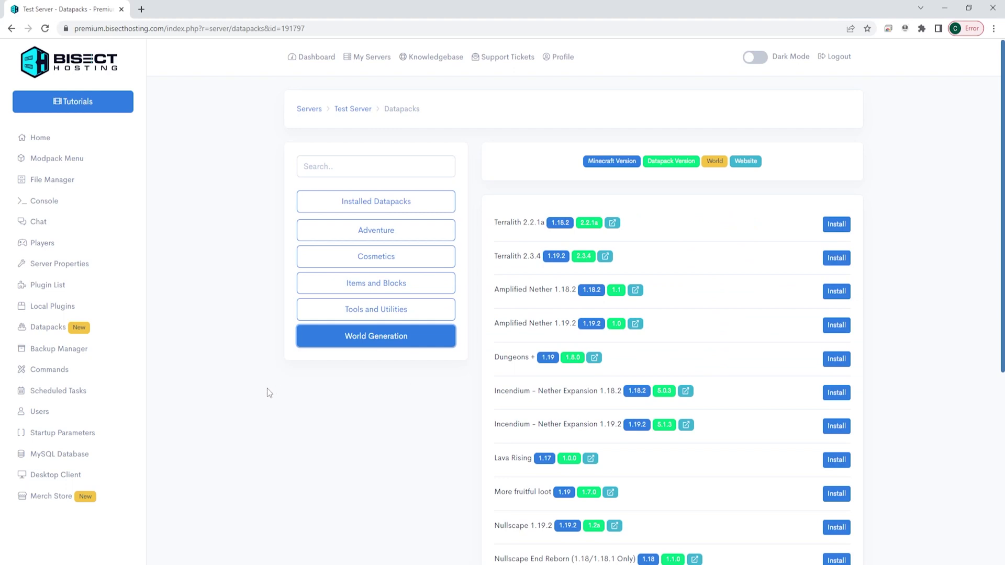
- Open the Backup Manager and scroll through the daily automatic backups and backup slots
left_click(92, 353)
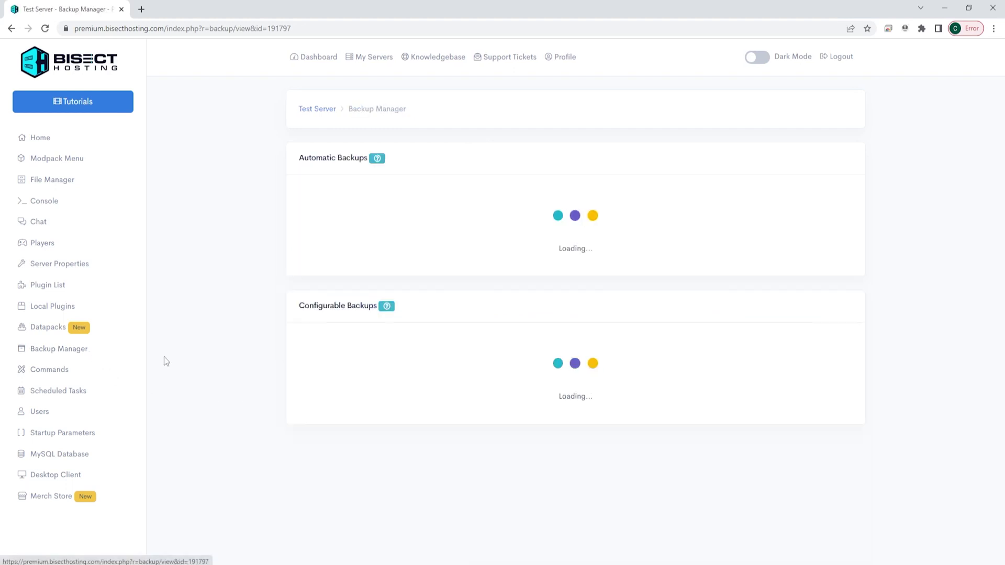
scroll(379, 308, "down", 5)
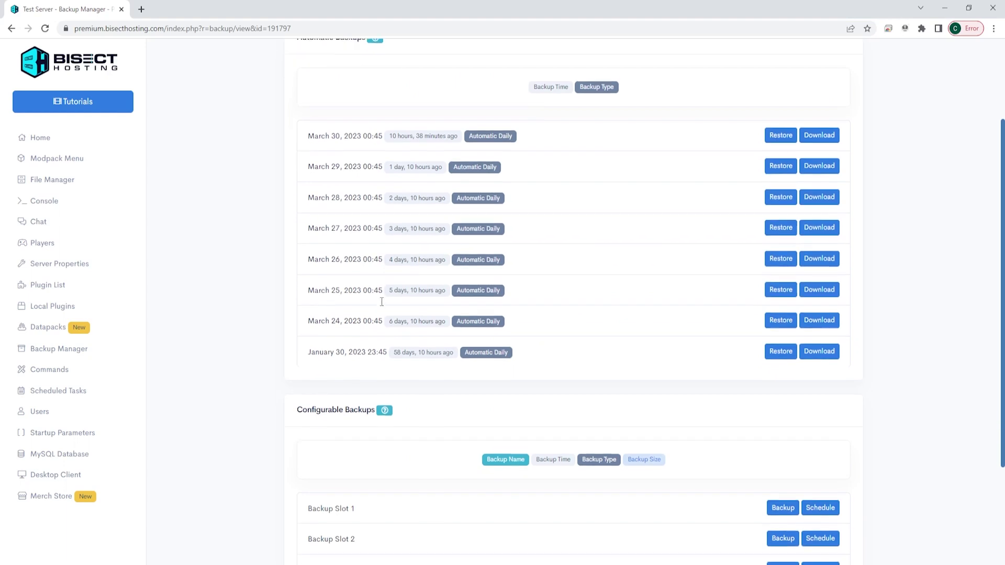
scroll(568, 306, "up", 2)
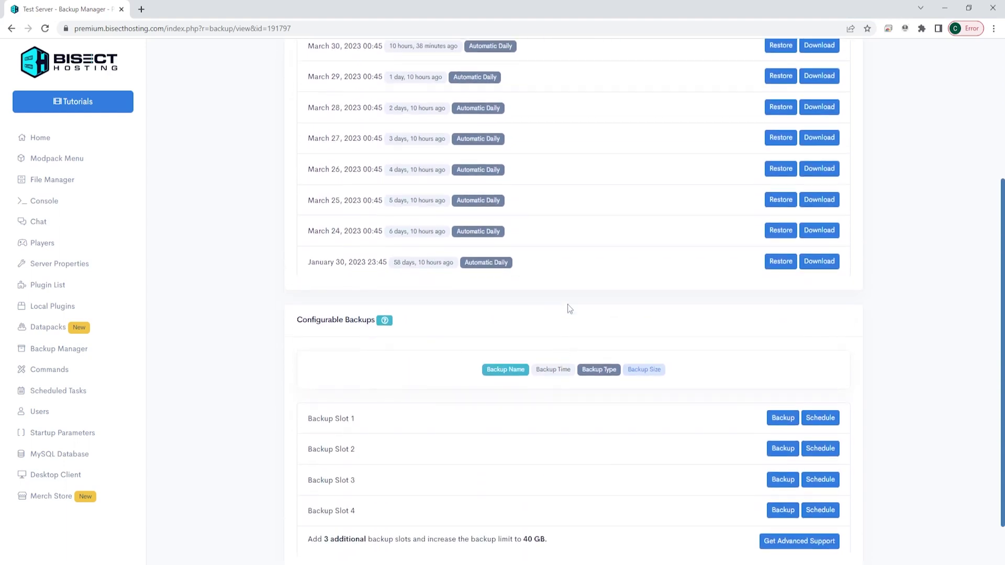
scroll(778, 184, "down", 2)
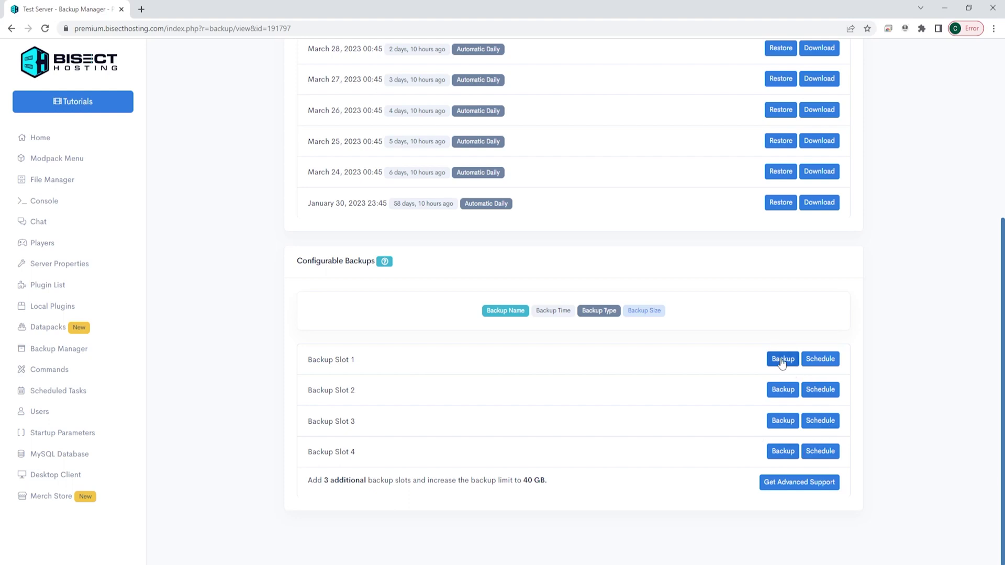
- Try an immediate backup into Backup Slot 1, editing its name, then close without backing up
left_click(782, 360)
left_click(411, 232)
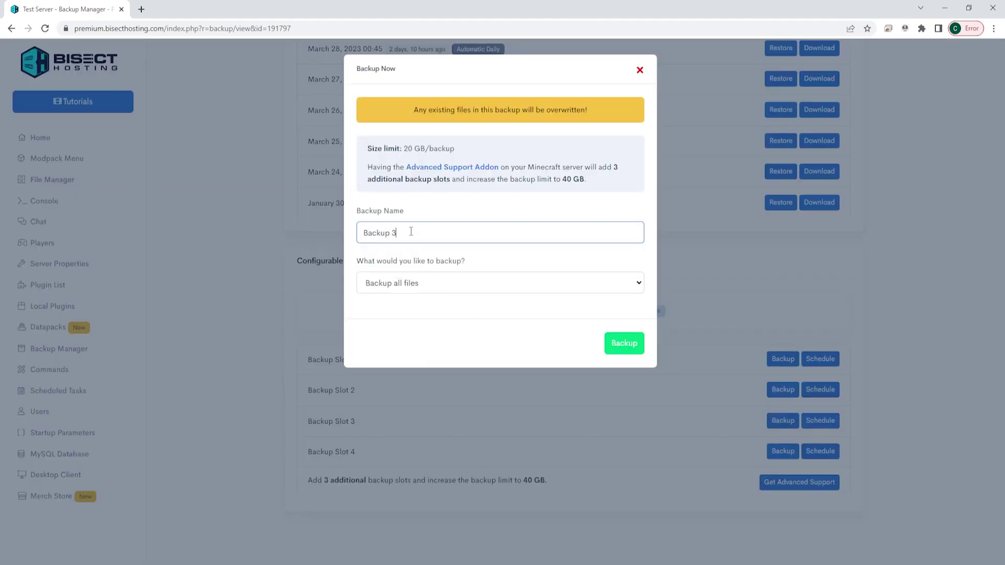
key("Return")
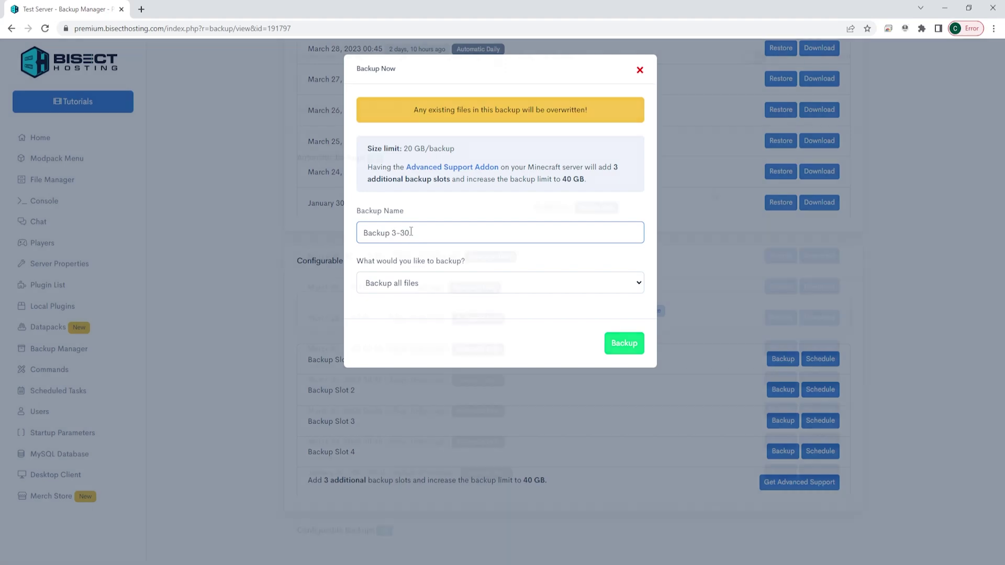
scroll(690, 182, "down", 2)
scroll(689, 181, "down", 3)
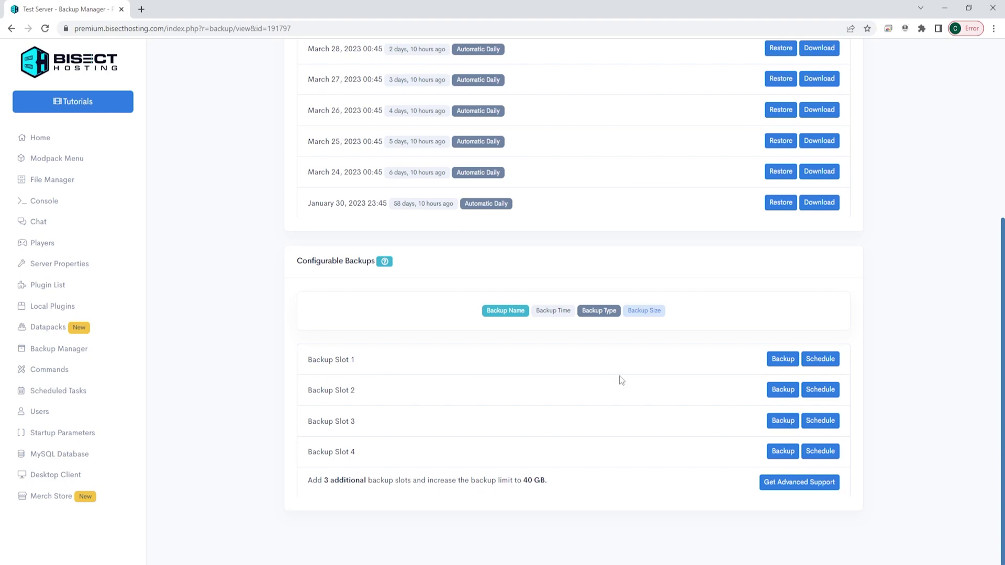
left_click(783, 361)
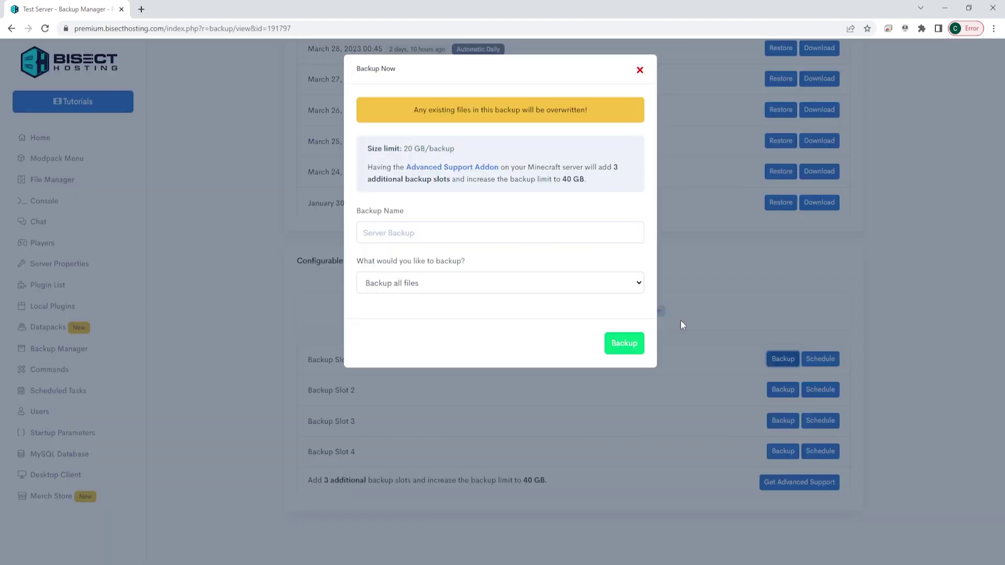
left_click(638, 71)
- In Backup Slot 1's schedule, set the interval unit to Hours, then close without saving
left_click(814, 390)
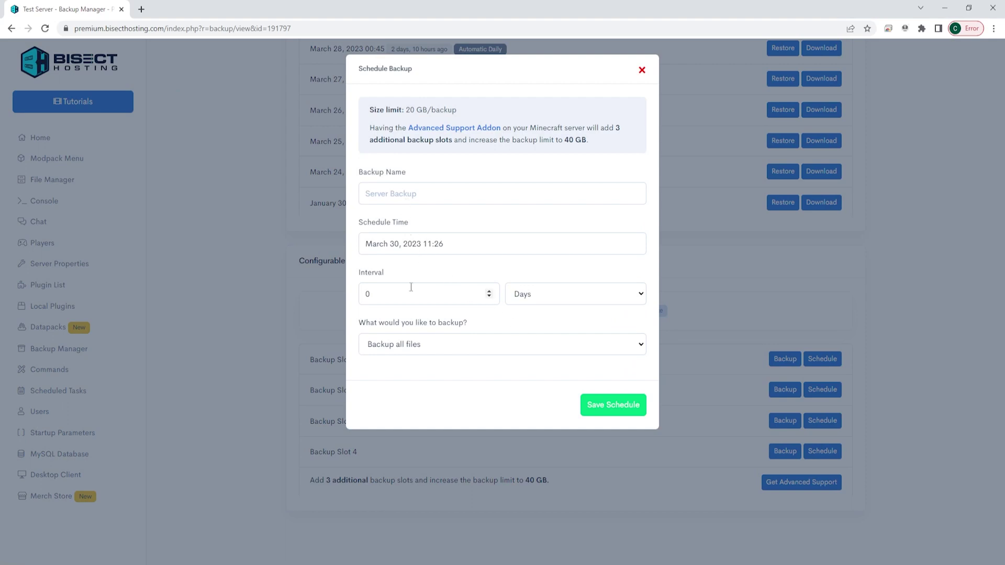
left_click(411, 287)
left_click(557, 301)
left_click(537, 311)
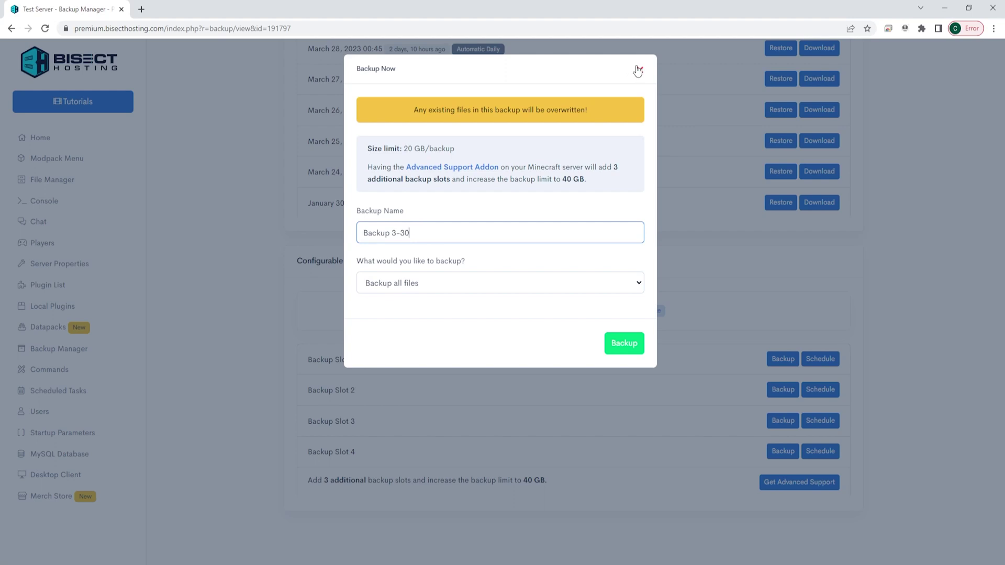
left_click(638, 71)
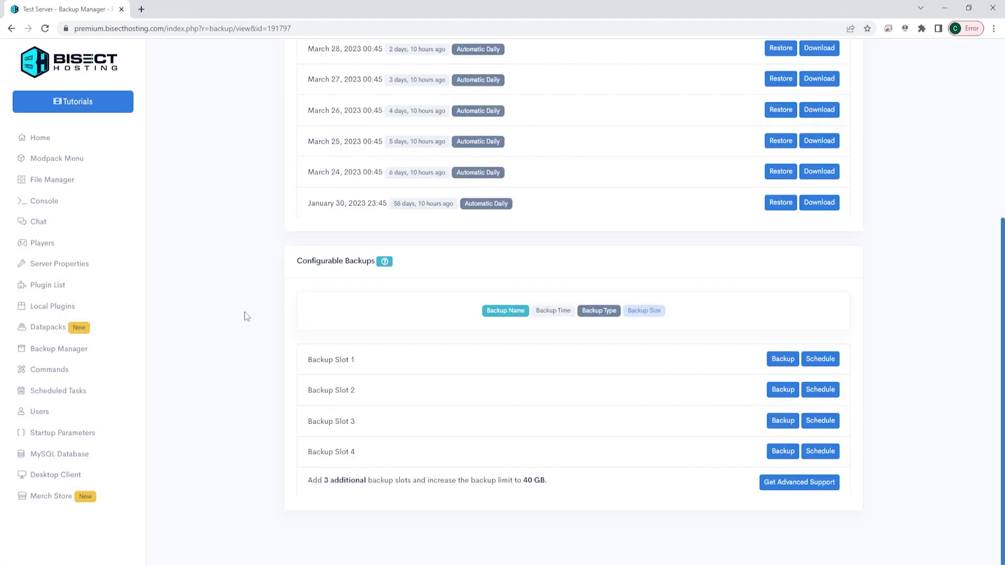
- Review the 23 server commands such as 1 Min Restart and Admin Say, then view Scheduled Tasks
left_click(55, 369)
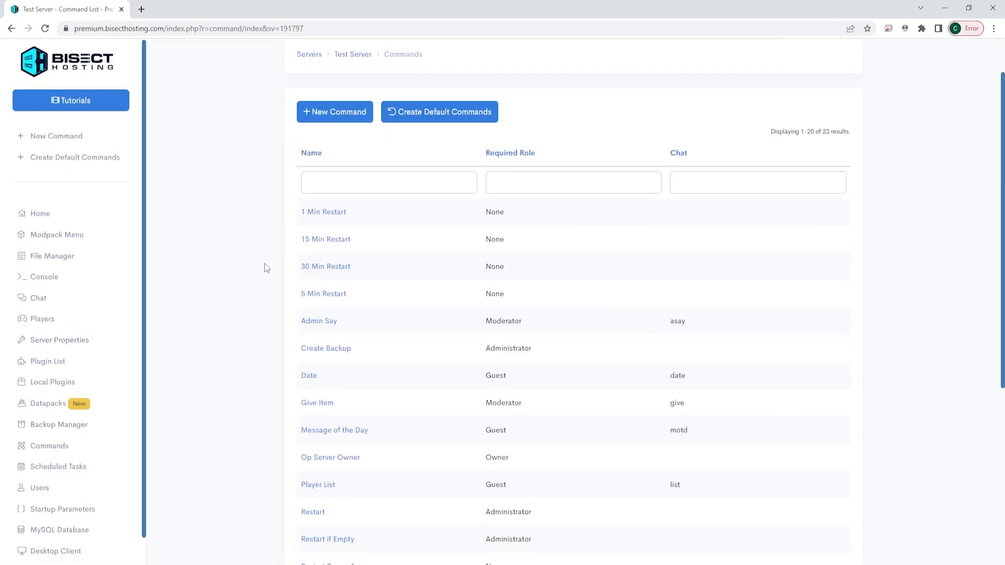
scroll(265, 263, "down", 1)
scroll(387, 252, "down", 5)
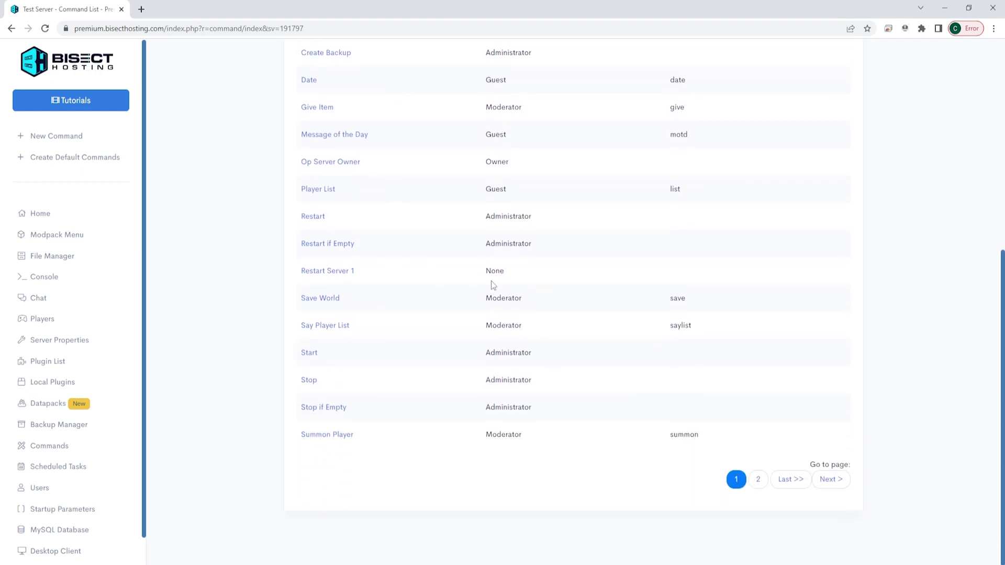
scroll(493, 283, "up", 2)
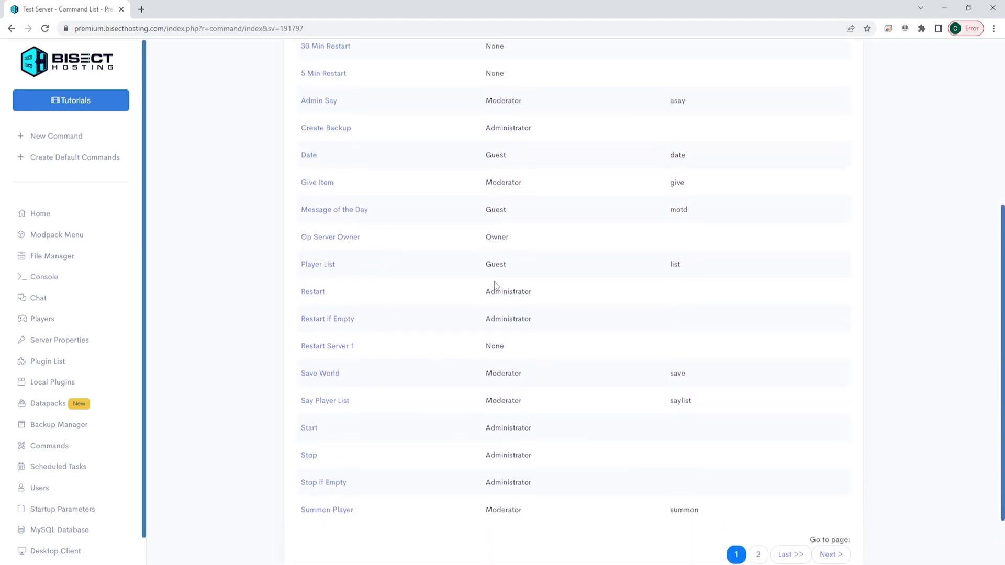
left_click(64, 468)
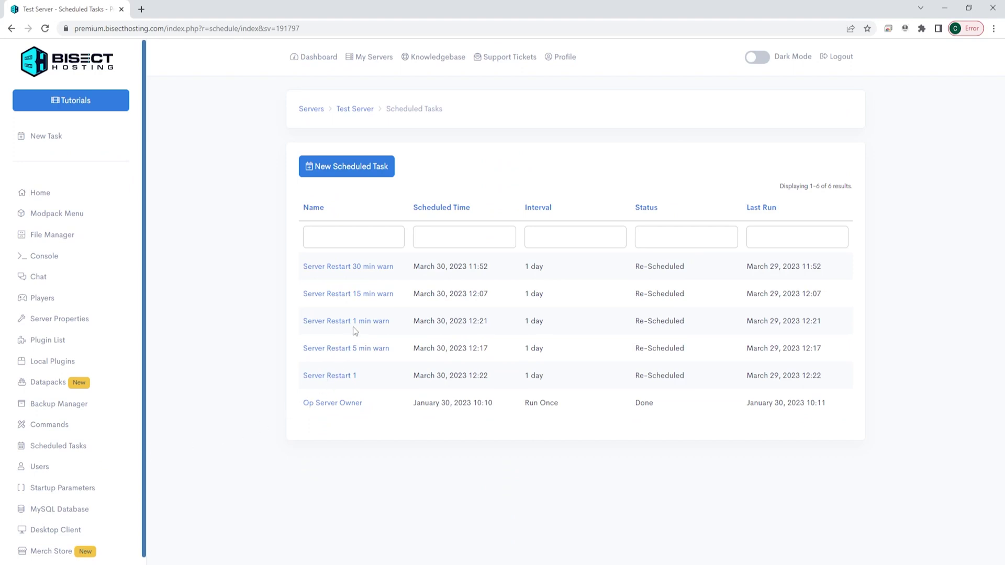
- Start a new scheduled task and browse the Command list, leaving the name blank and Command at None
left_click(355, 174)
left_click(444, 170)
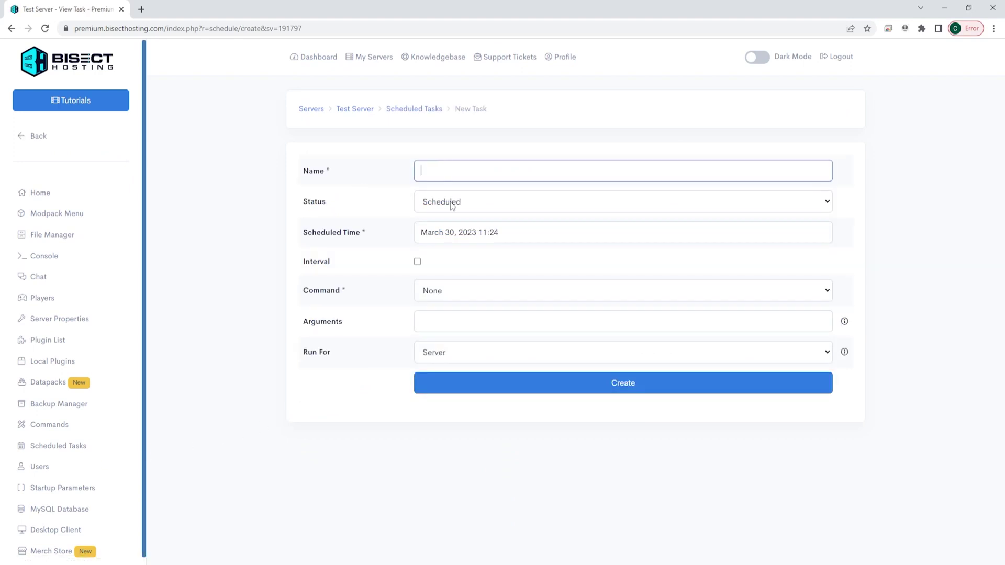
left_click(443, 289)
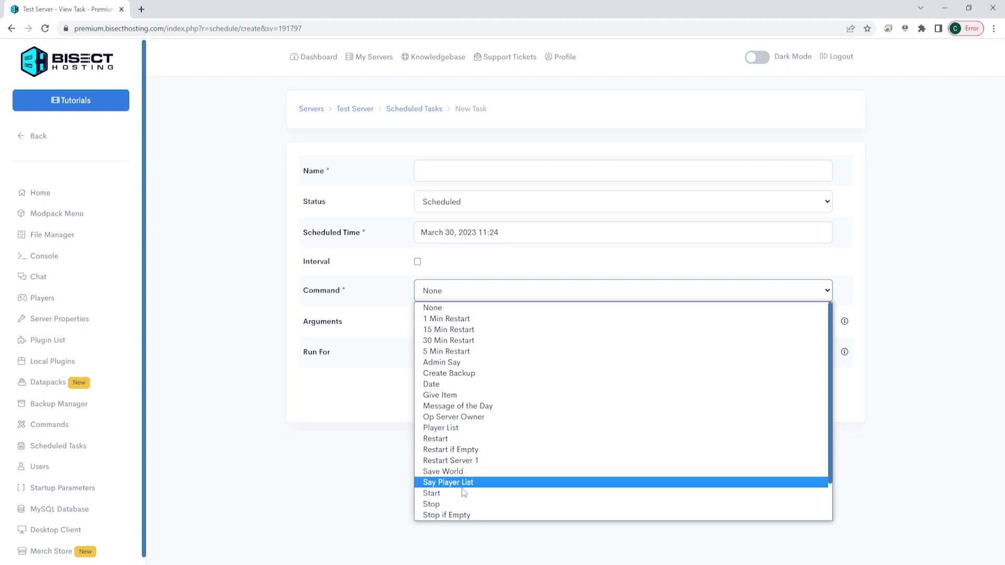
scroll(479, 487, "down", 2)
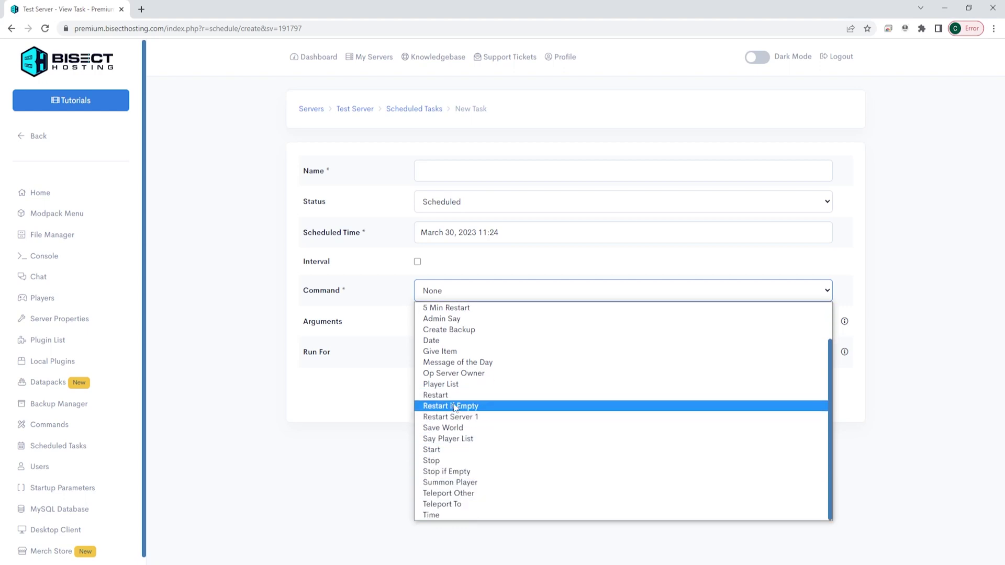
left_click(350, 365)
scroll(116, 383, "down", 1)
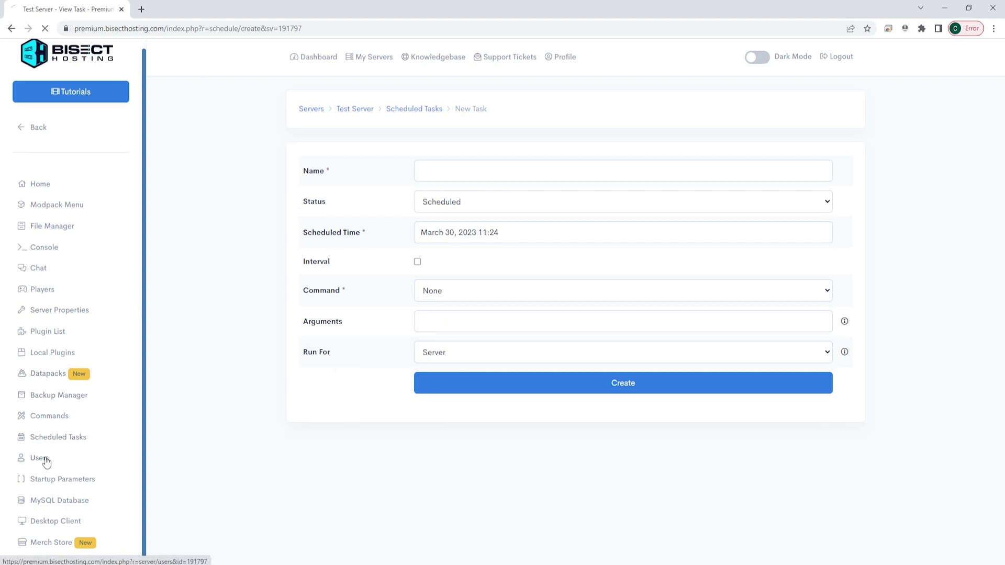
- On the Users page, keep the owner's FTP access at Full access, then go to MySQL Database
left_click(400, 231)
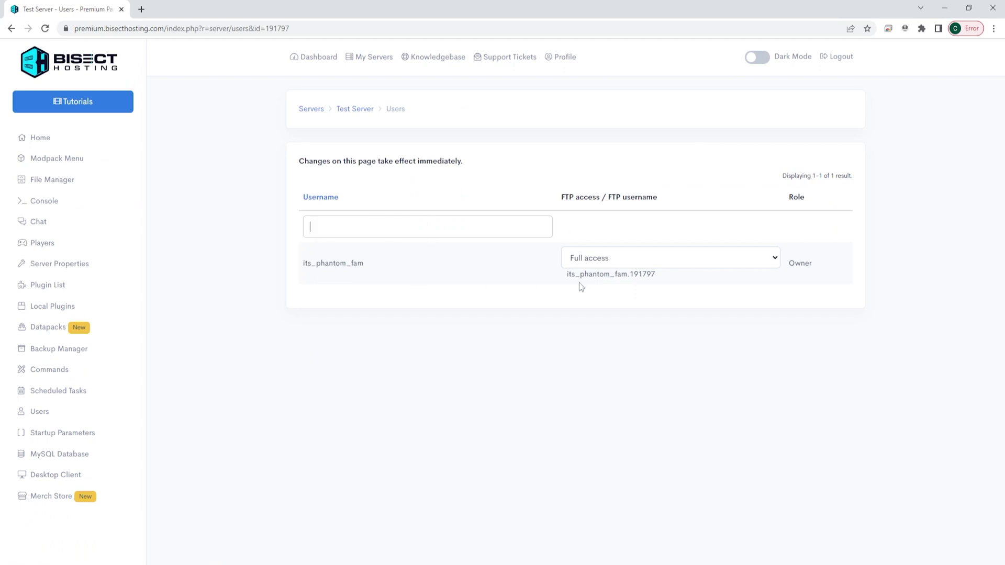
left_click(657, 263)
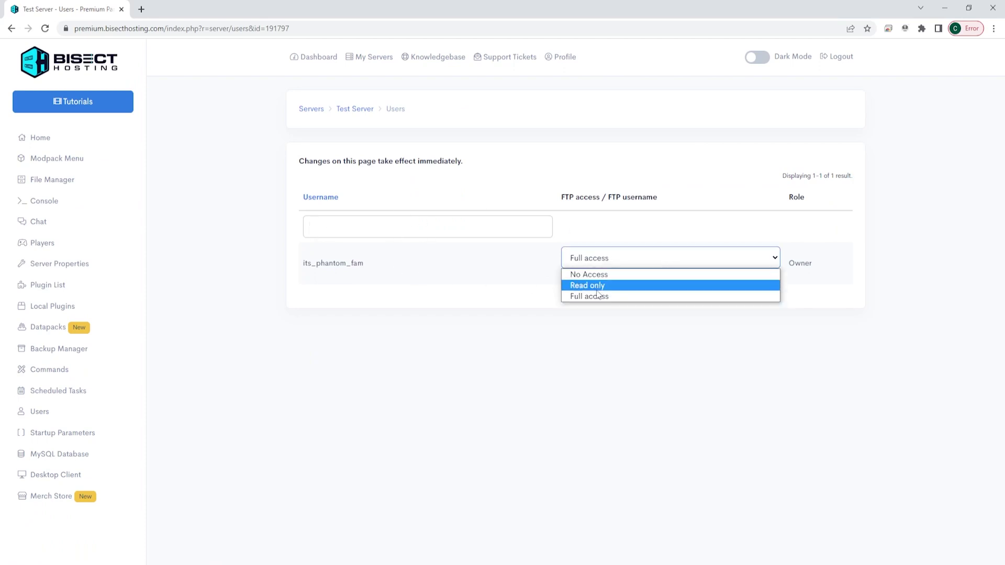
left_click(823, 338)
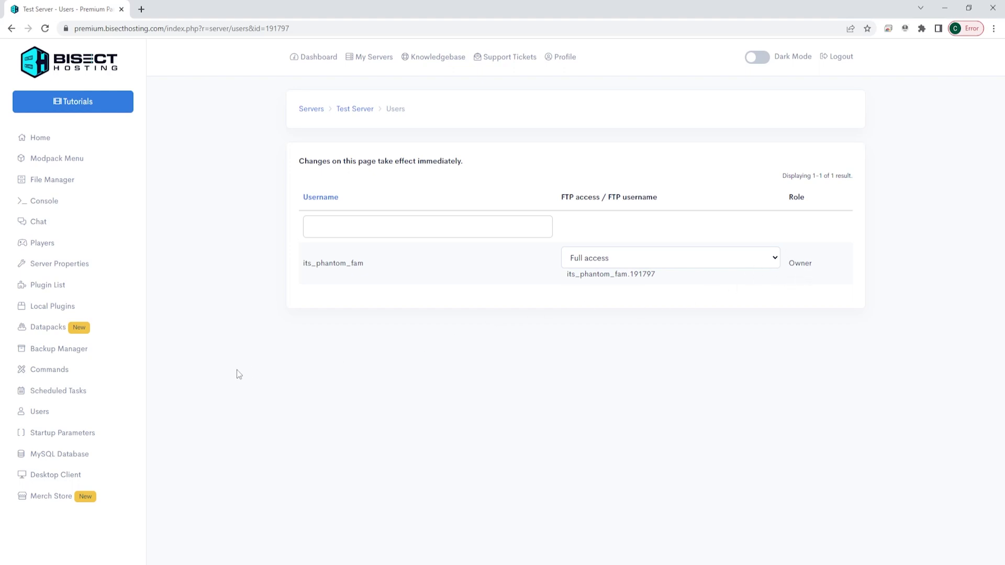
left_click(58, 456)
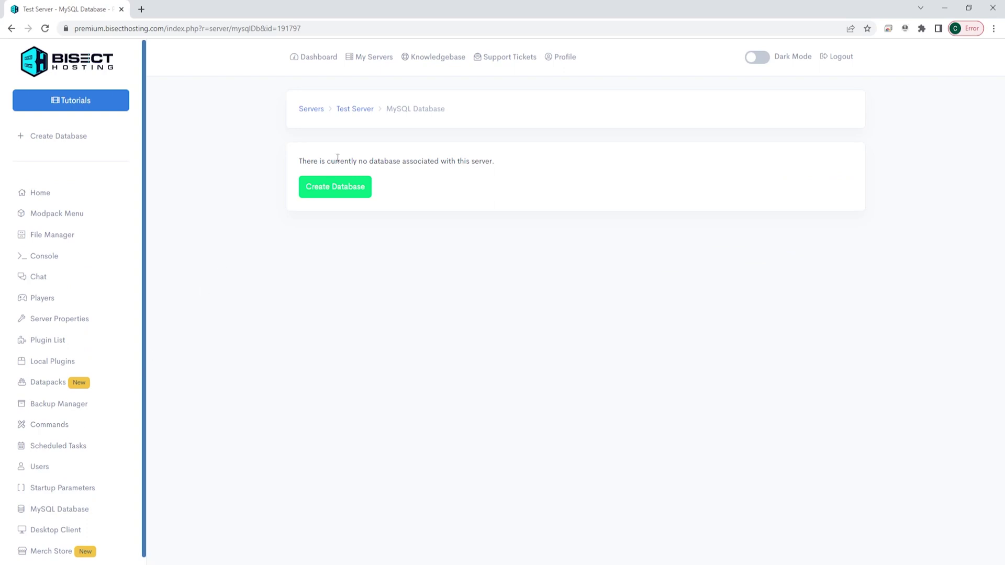
- Start creating a MySQL database but cancel the confirmation, then open the Merch Store
left_click(339, 185)
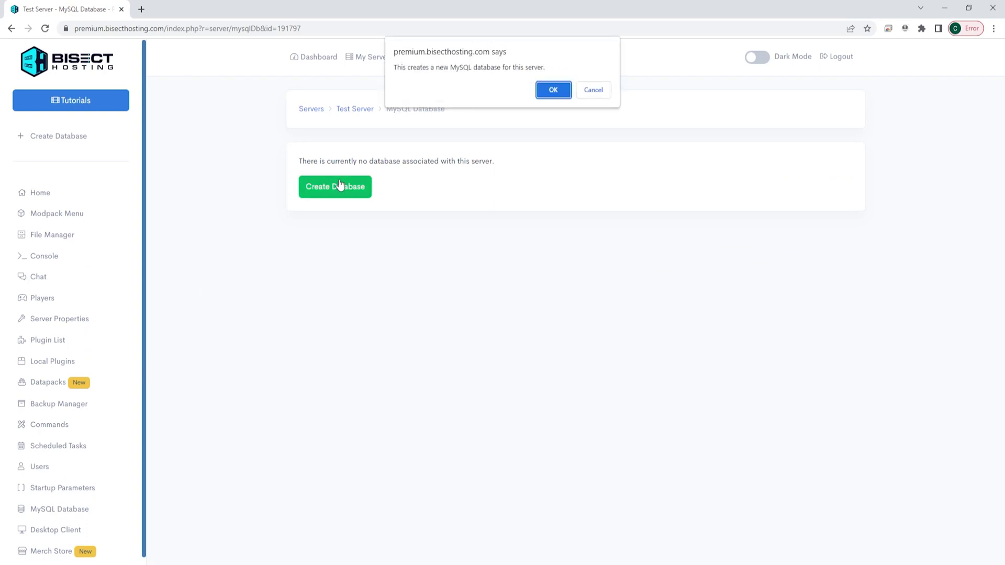
left_click(585, 96)
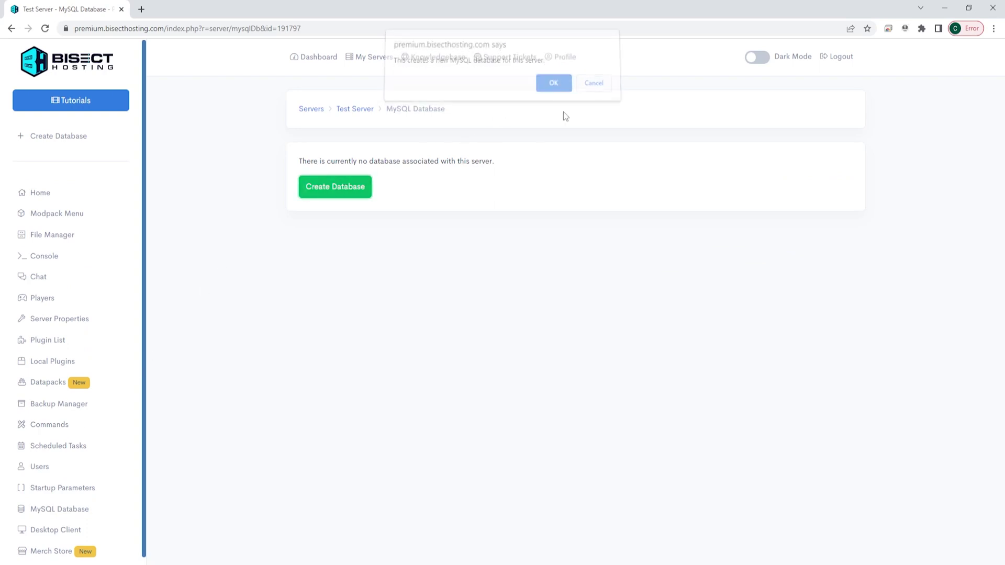
left_click(72, 549)
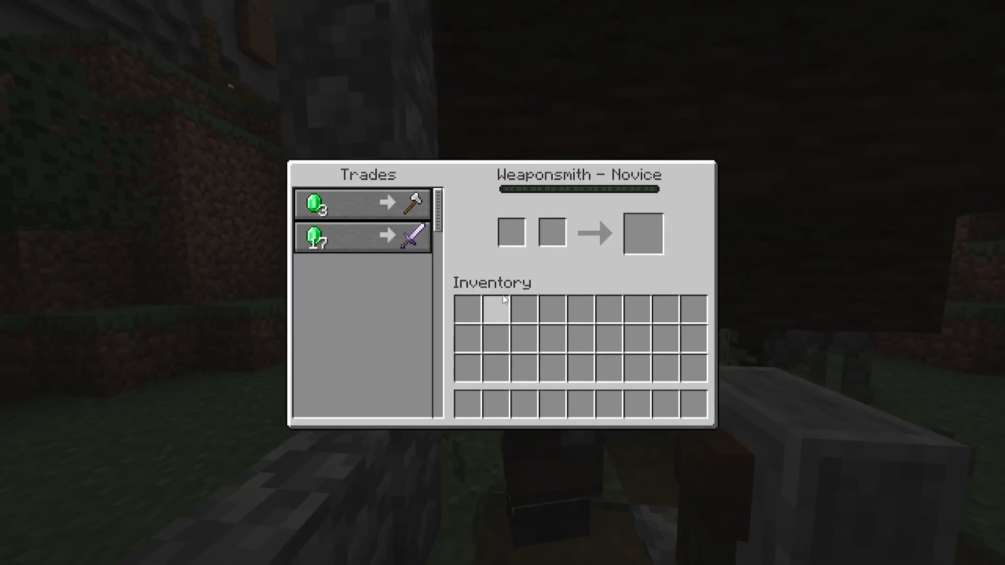
mouse_move(406, 242)
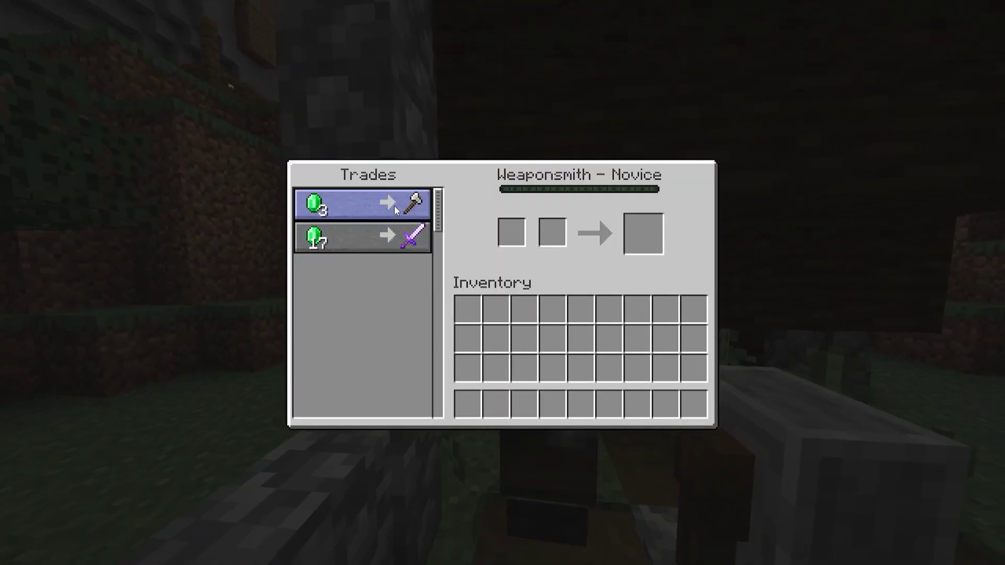
key("Escape")
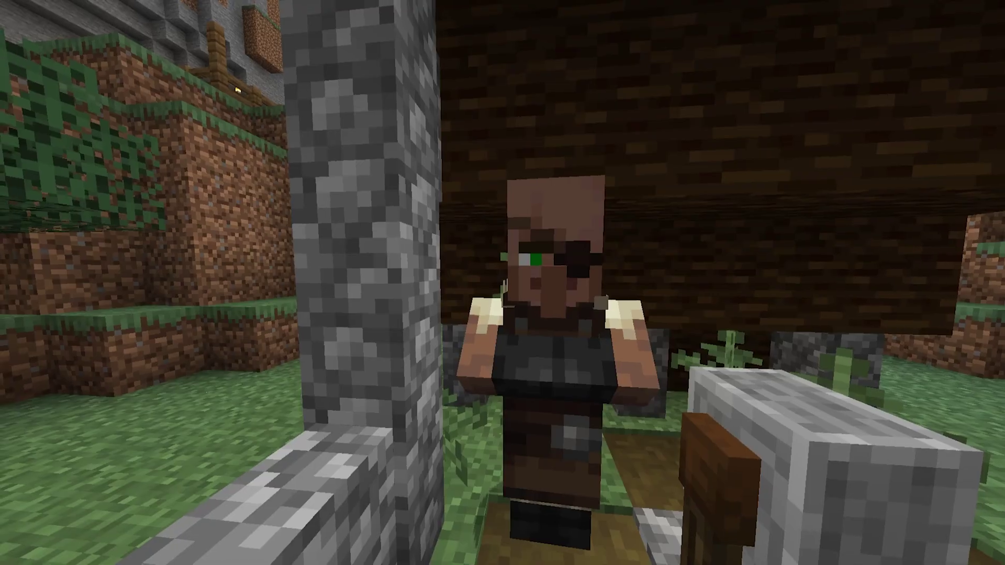